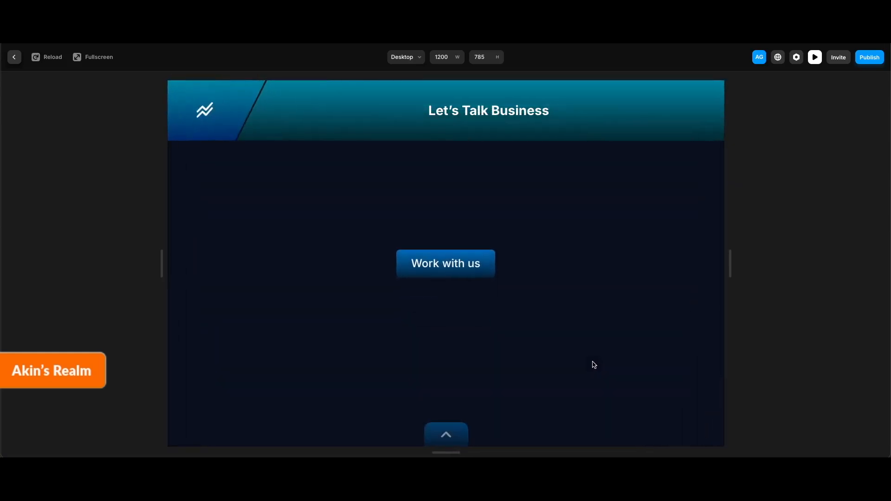
# Examine the banner flip animation across the service sections in the preview, return to the page top and leave the preview
pyautogui.scroll(5, 594, 365)
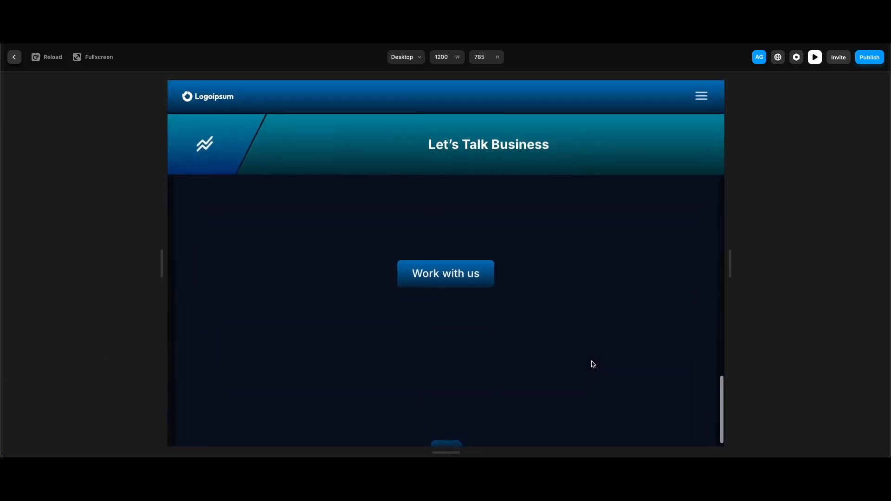
pyautogui.scroll(5, 594, 365)
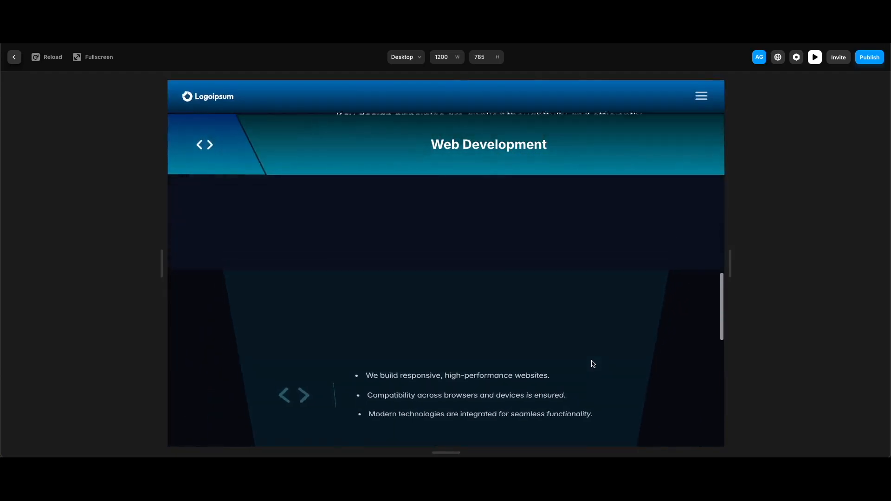
pyautogui.scroll(5, 594, 365)
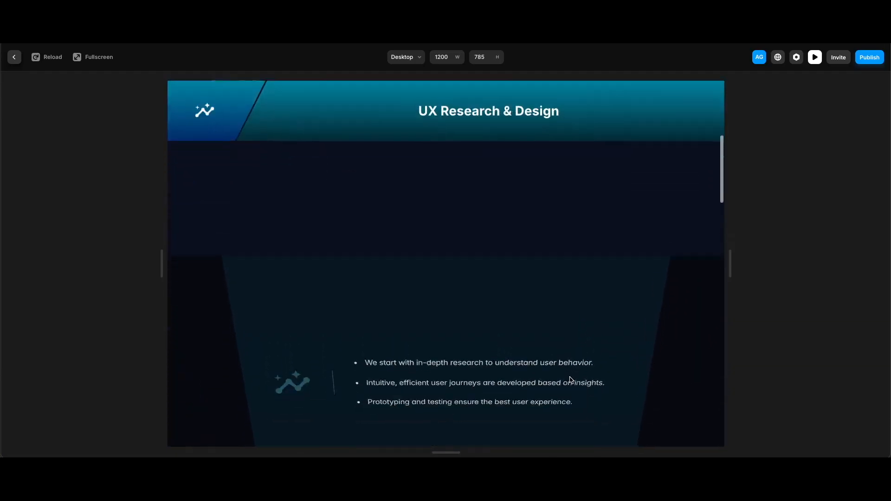
pyautogui.scroll(-5, 571, 378)
pyautogui.scroll(-5, 572, 379)
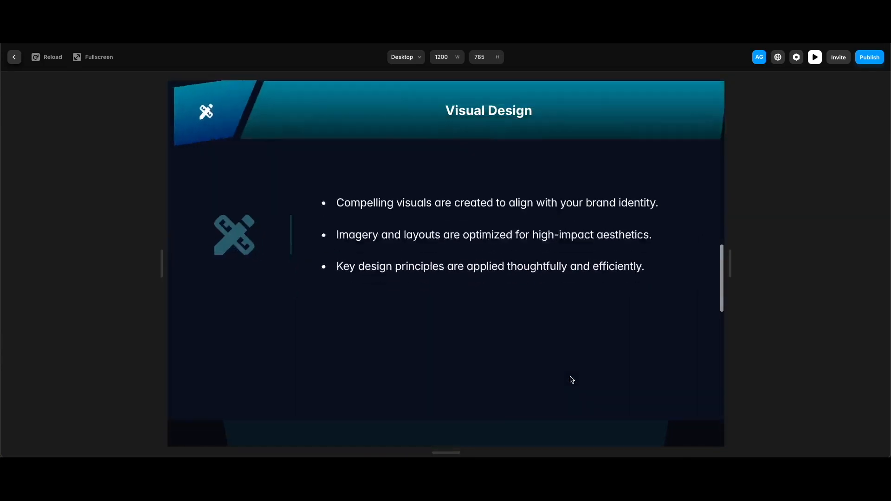
pyautogui.scroll(-5, 572, 380)
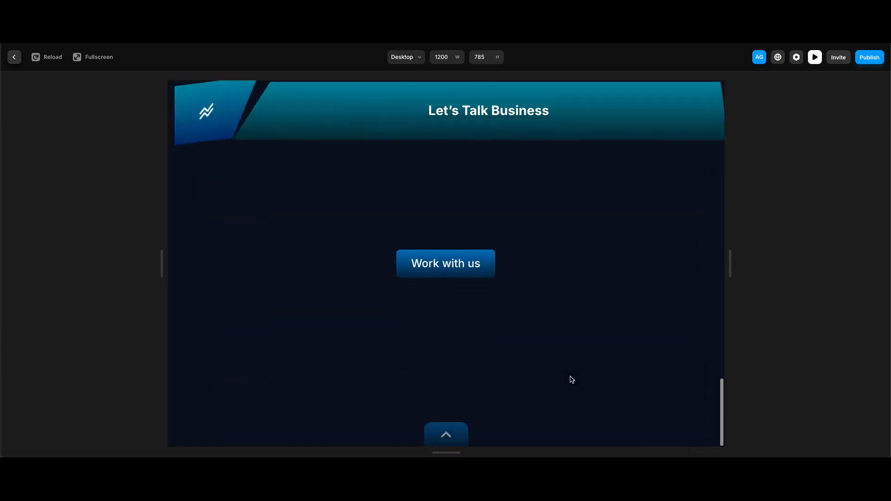
pyautogui.click(461, 433)
pyautogui.press('Escape')
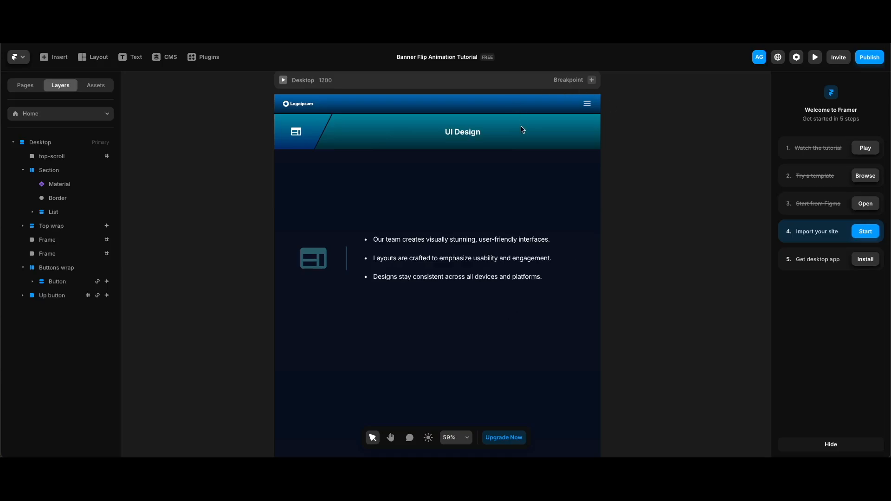
# Draw a rectangle graphic about 305 by 140 on the empty canvas beside the Desktop page
pyautogui.scroll(-8, 501, 272)
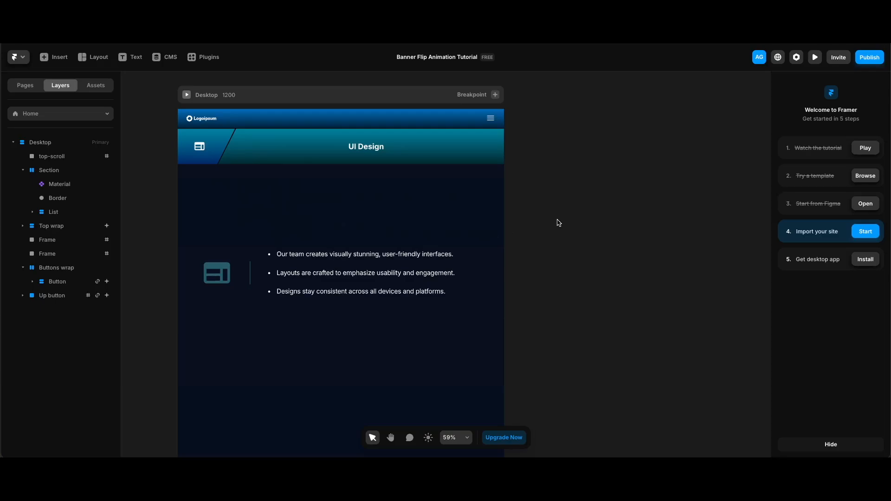
pyautogui.press('g')
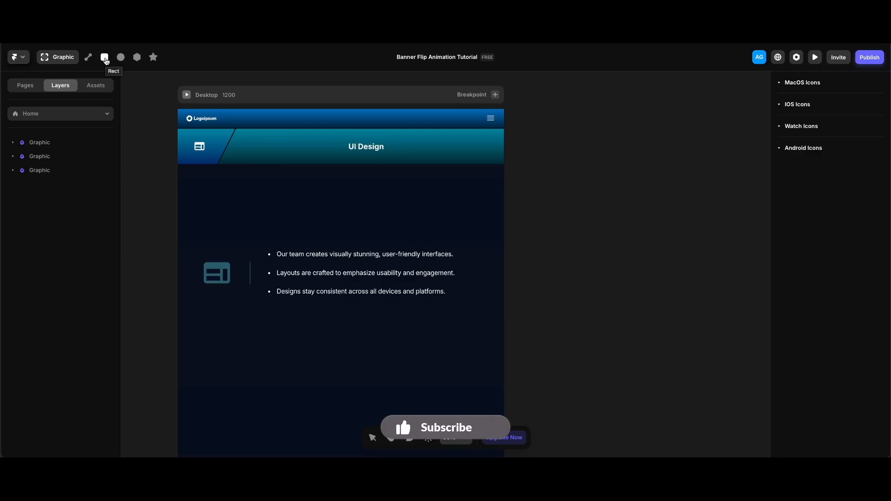
pyautogui.click(106, 61)
pyautogui.moveTo(558, 208)
pyautogui.mouseDown()
pyautogui.moveTo(648, 234)
pyautogui.moveTo(642, 247)
pyautogui.mouseUp()
pyautogui.hscroll(5, 653, 266)
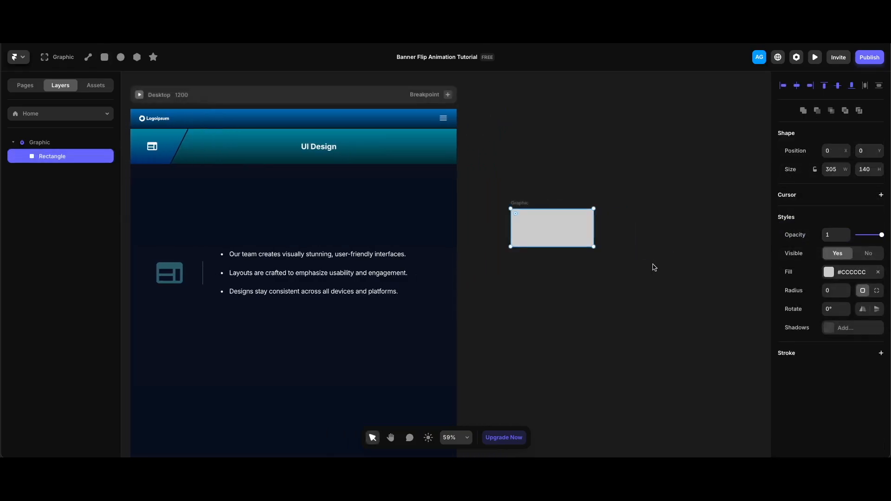
# Slant the rectangle's right edge by moving its lower-right point inward to X 255
pyautogui.doubleClick(561, 228)
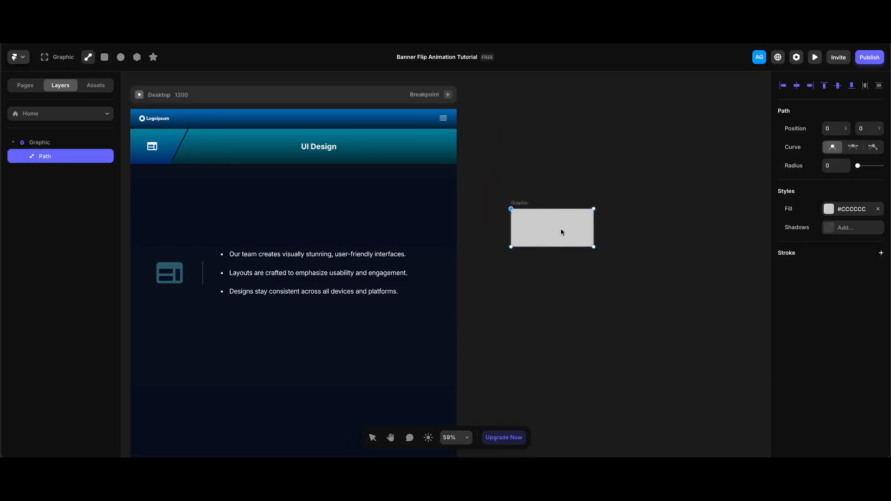
pyautogui.click(595, 247)
pyautogui.hotkey('shift', 'Left')
pyautogui.hotkey('shift', 'Left')
pyautogui.hotkey('shift', 'Left')
pyautogui.hotkey('shift', 'Left')
pyautogui.hotkey('shift', 'Left')
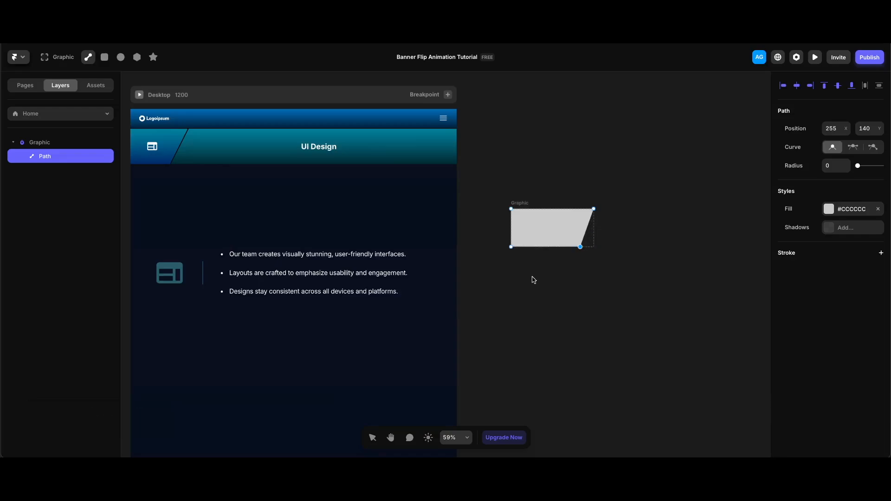
# Duplicate the slanted shape, place the copy beside it at X 365, and flip the copy horizontally and vertically
pyautogui.click(540, 182)
pyautogui.press('super+d')
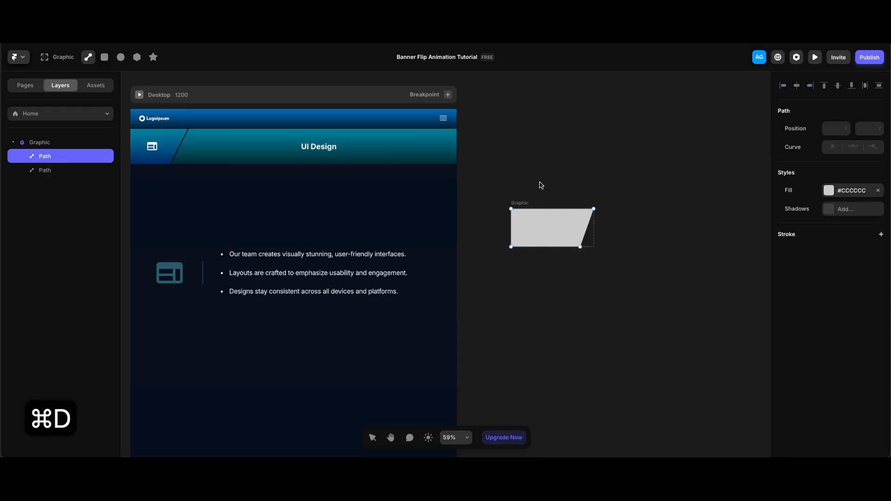
pyautogui.moveTo(554, 245); pyautogui.dragTo(629, 223)
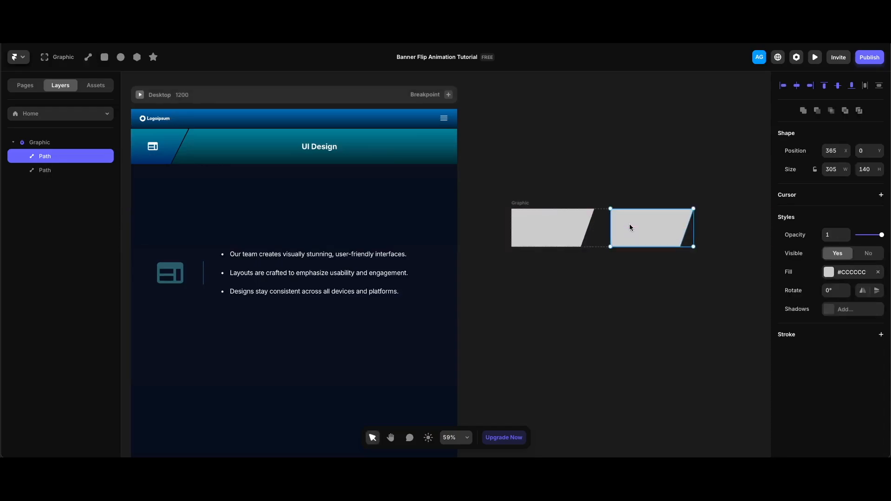
pyautogui.click(862, 291)
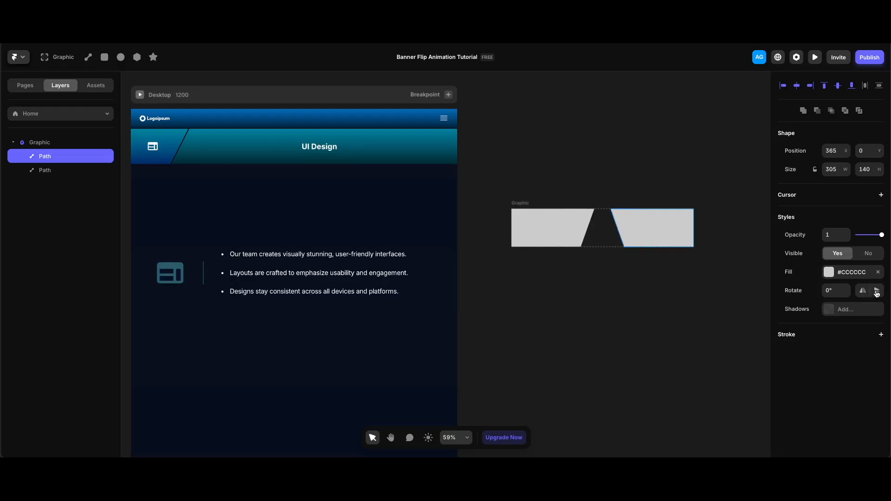
pyautogui.click(877, 291)
# Widen the flipped copy by moving its two right-hand points to X 850
pyautogui.doubleClick(687, 238)
pyautogui.click(693, 209)
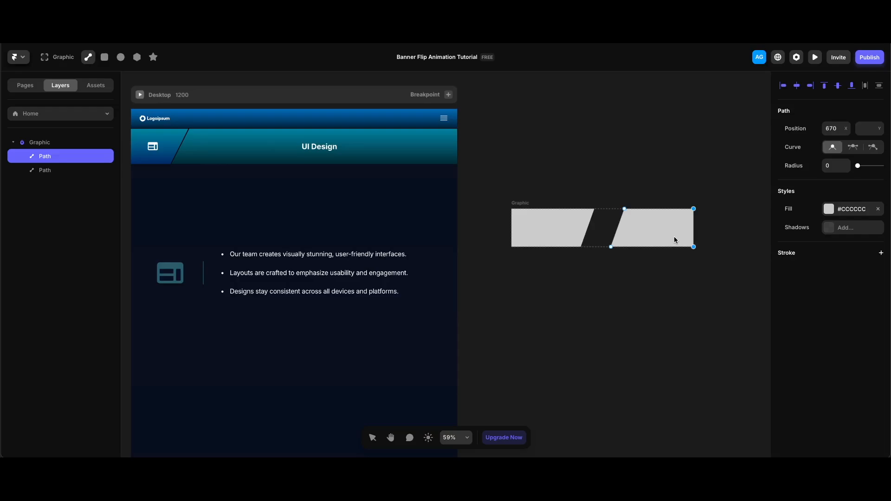
pyautogui.hotkey('shift', 'Right')
pyautogui.hotkey('shift', 'Right')
pyautogui.hotkey('shift', 'Right')
pyautogui.hotkey('shift', 'Right')
pyautogui.hotkey('shift', 'Right')
pyautogui.hotkey('shift', 'Right')
pyautogui.hotkey('shift', 'Right')
pyautogui.hotkey('shift', 'Right')
pyautogui.hotkey('shift', 'Right')
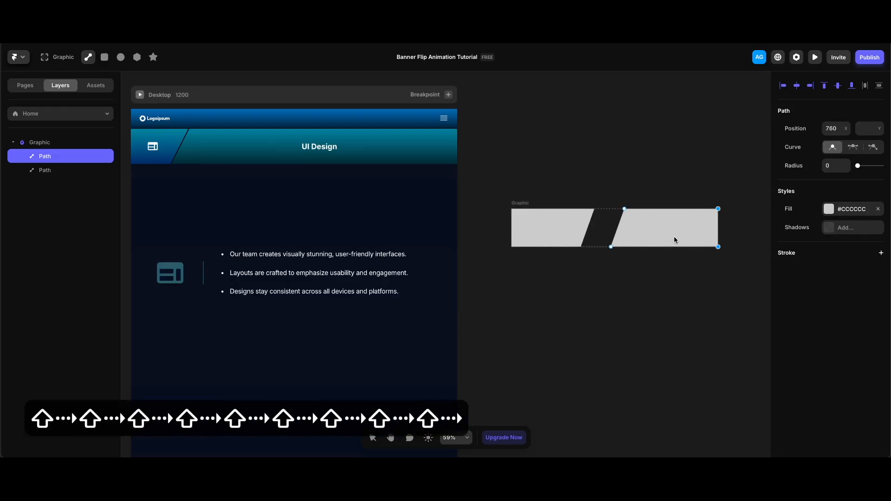
pyautogui.click(838, 132)
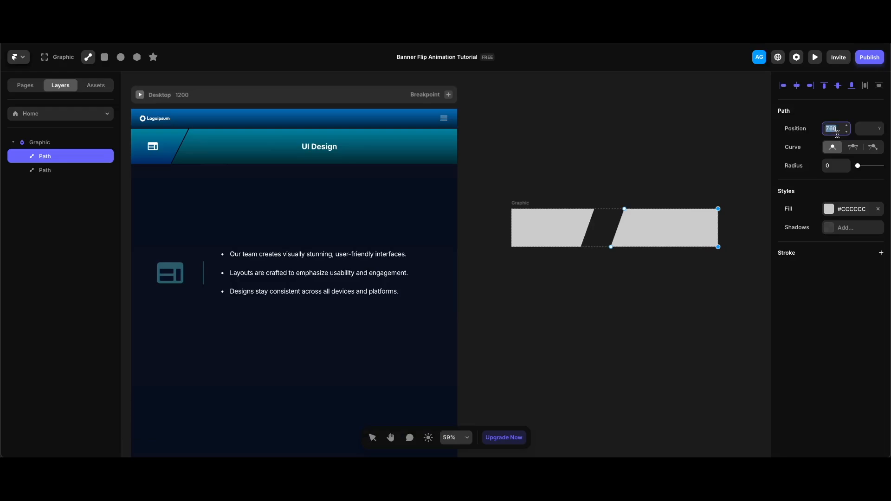
pyautogui.write('850')
pyautogui.press('Return')
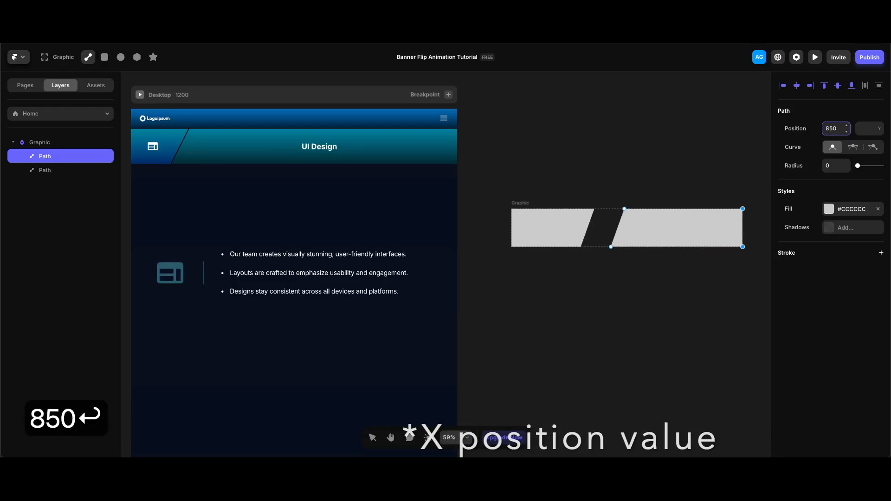
# Move the wider shape to X 266 so it sits close to the first one, and delete the whole graphic
pyautogui.click(657, 219)
pyautogui.moveTo(659, 224); pyautogui.dragTo(632, 227)
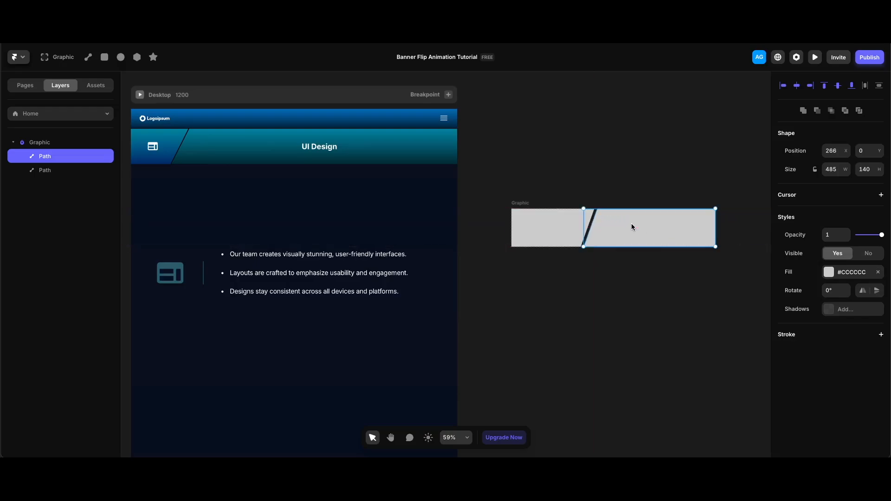
pyautogui.click(623, 176)
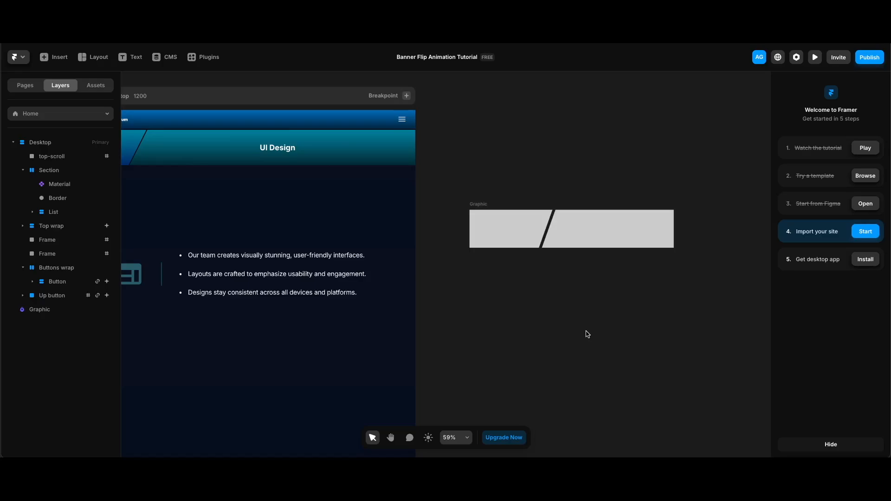
pyautogui.moveTo(456, 165); pyautogui.dragTo(714, 314)
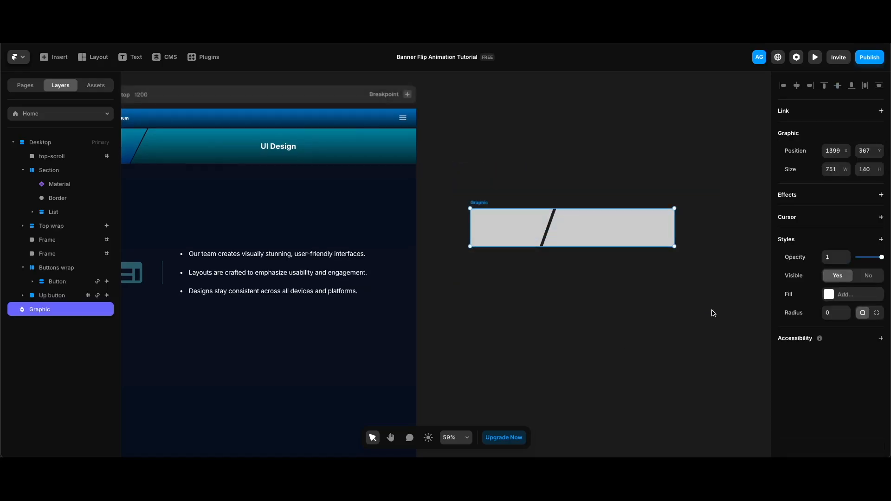
pyautogui.press('BackSpace')
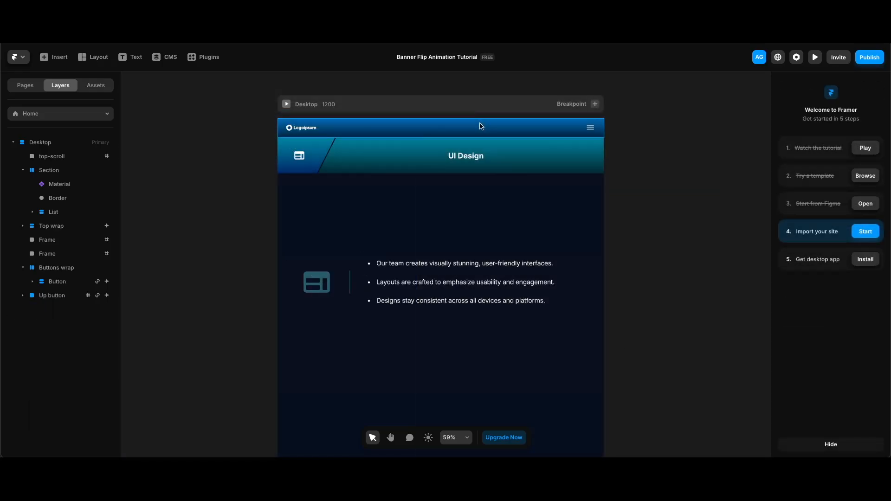
# Review the Top wrap's layout and scroll animation effect, and test its behaviour while scrolling in the preview
pyautogui.click(481, 126)
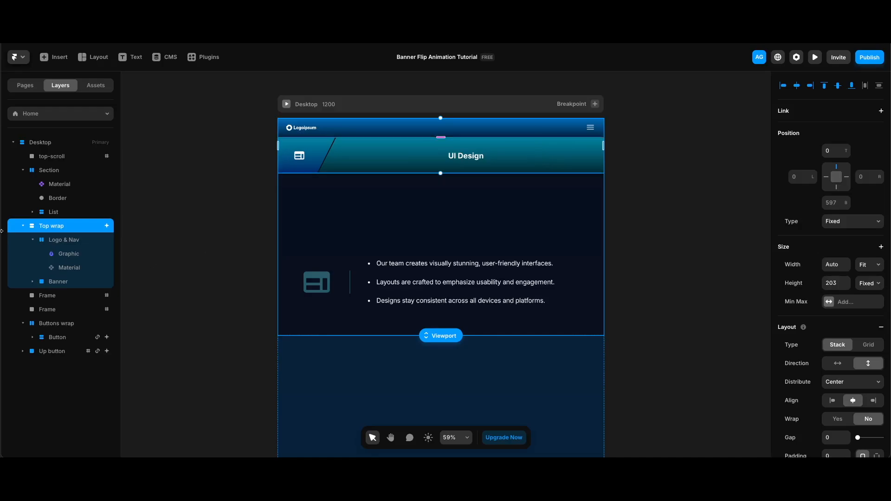
pyautogui.scroll(-5, 811, 286)
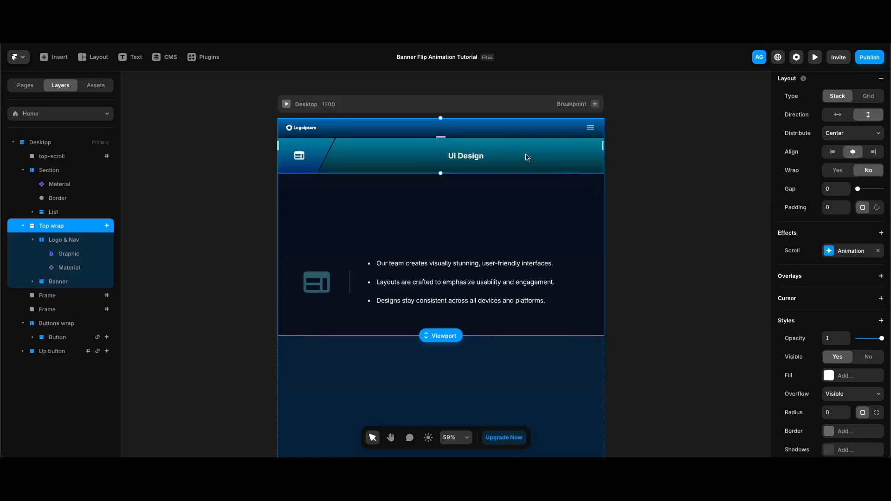
pyautogui.click(839, 251)
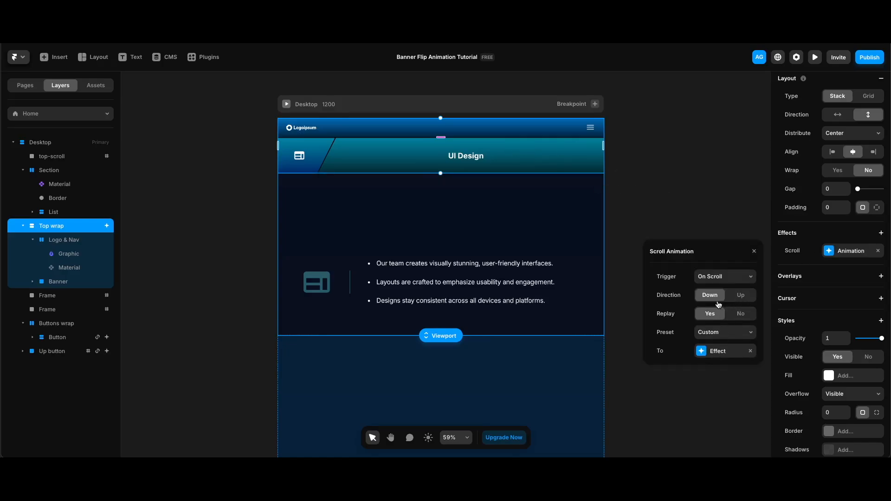
pyautogui.click(727, 351)
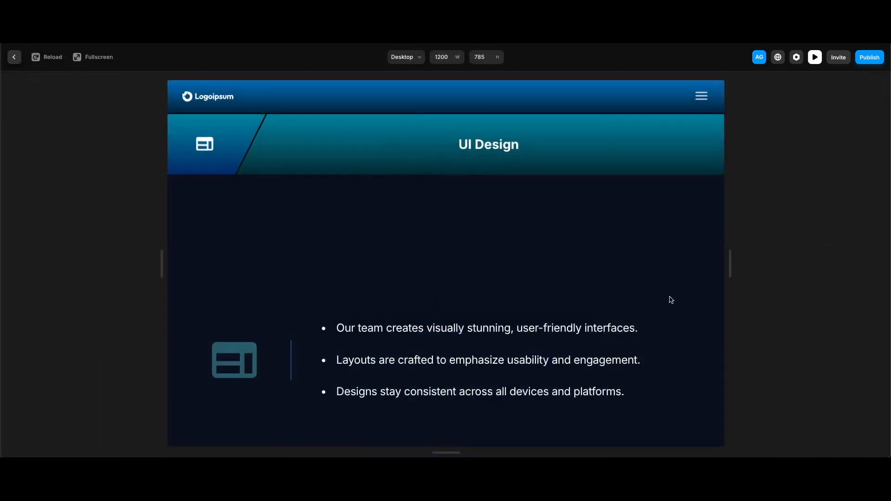
pyautogui.scroll(-5, 672, 300)
pyautogui.scroll(5, 671, 299)
pyautogui.press('Escape')
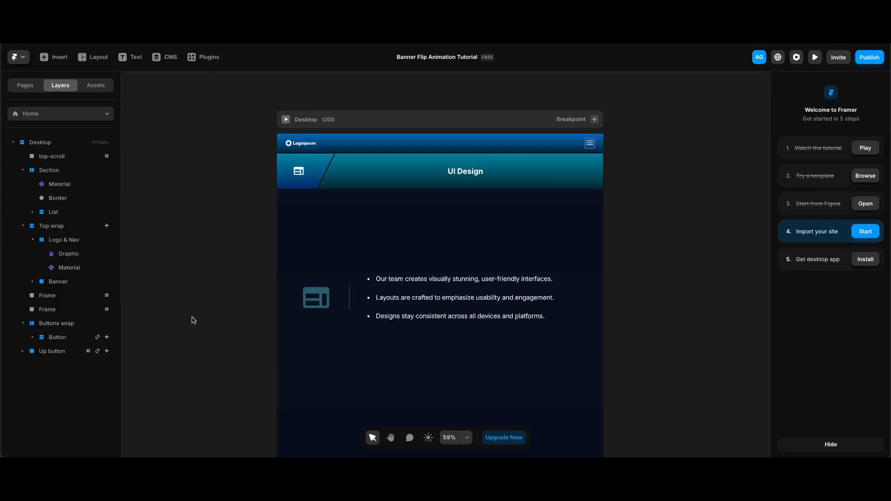
# Turn the Banner layer inside Top wrap into a component named Banner and add a second variant
pyautogui.click(80, 283)
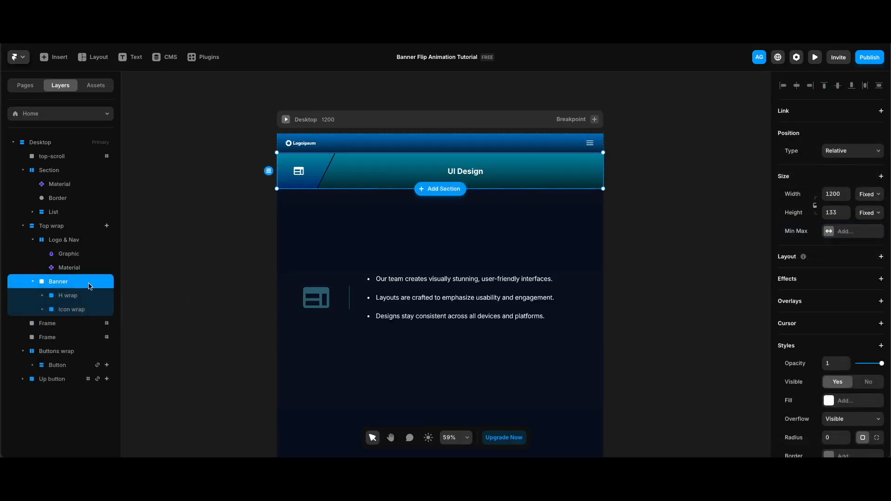
pyautogui.rightClick(90, 286)
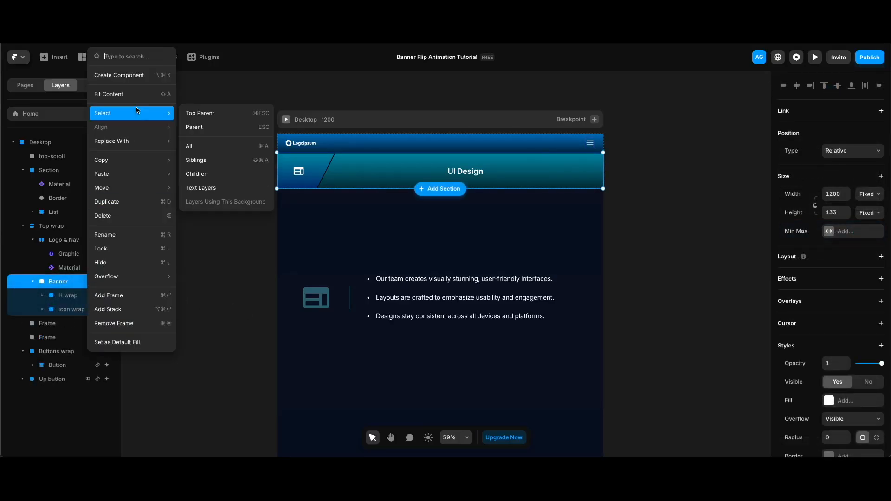
pyautogui.click(133, 79)
pyautogui.press('Return')
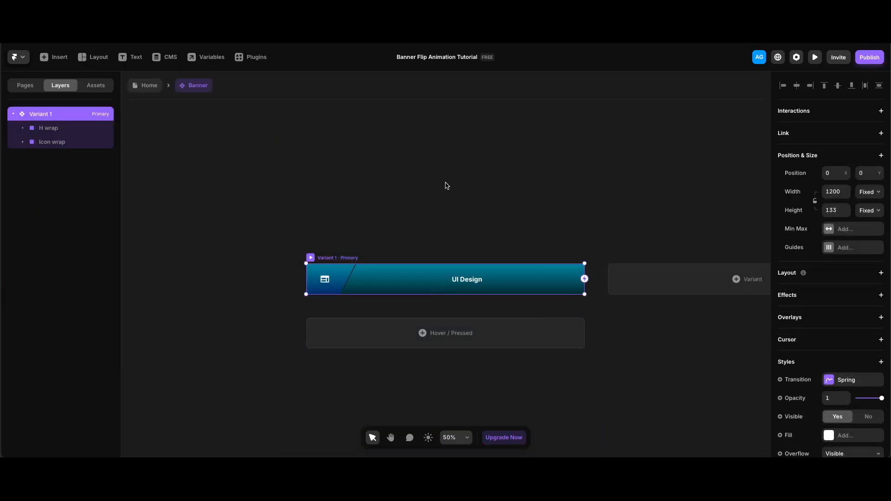
pyautogui.click(700, 283)
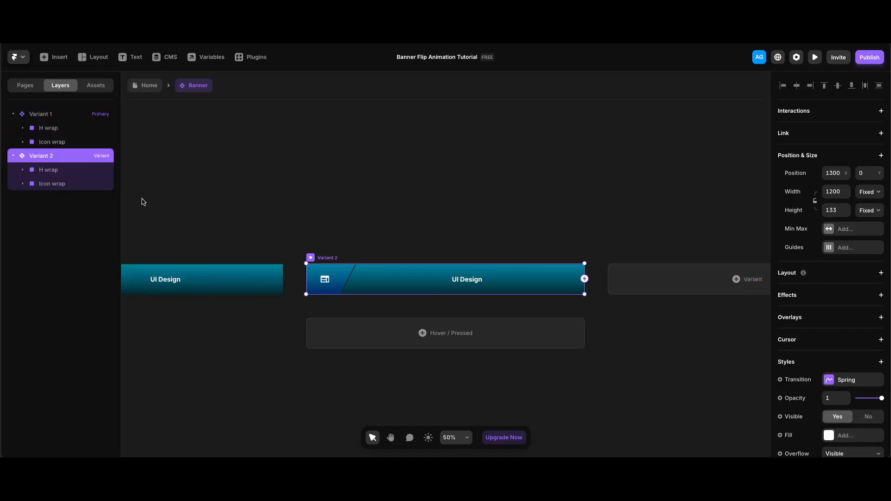
# Set the 3D X rotation of the Bg layer in Variant 2's Icon wrap to -180
pyautogui.click(23, 184)
pyautogui.click(50, 201)
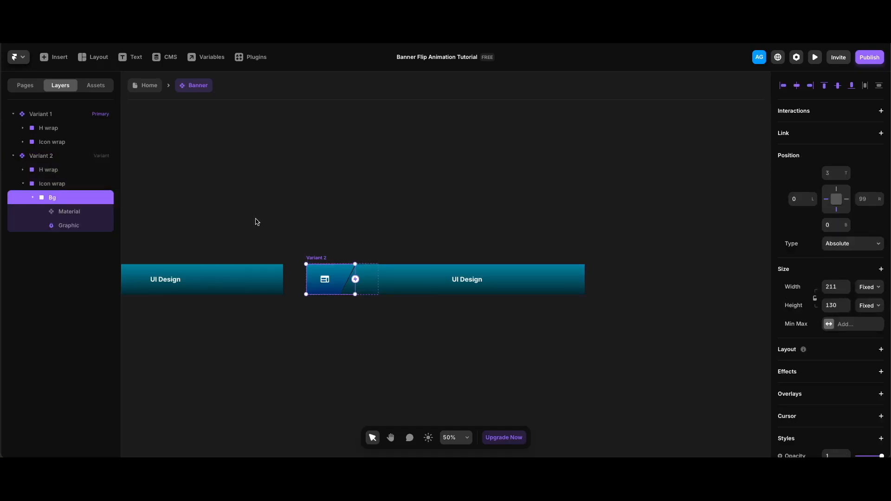
pyautogui.scroll(-5, 812, 335)
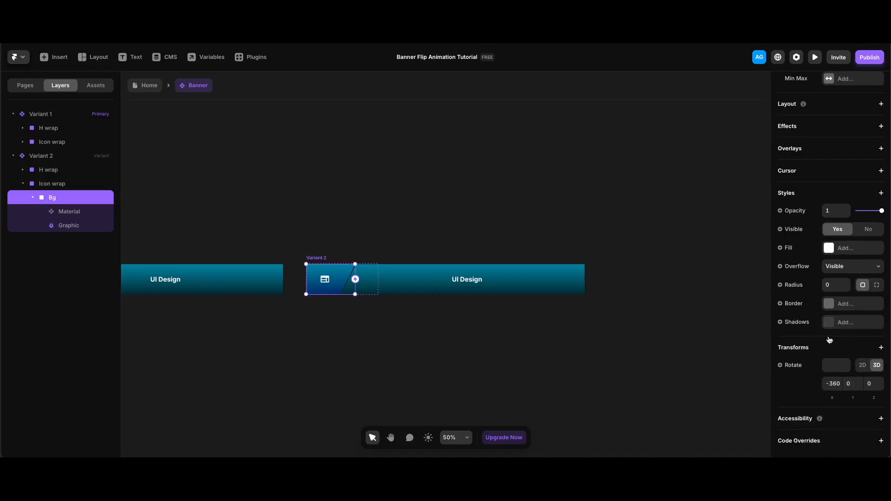
pyautogui.click(840, 387)
pyautogui.write('-180')
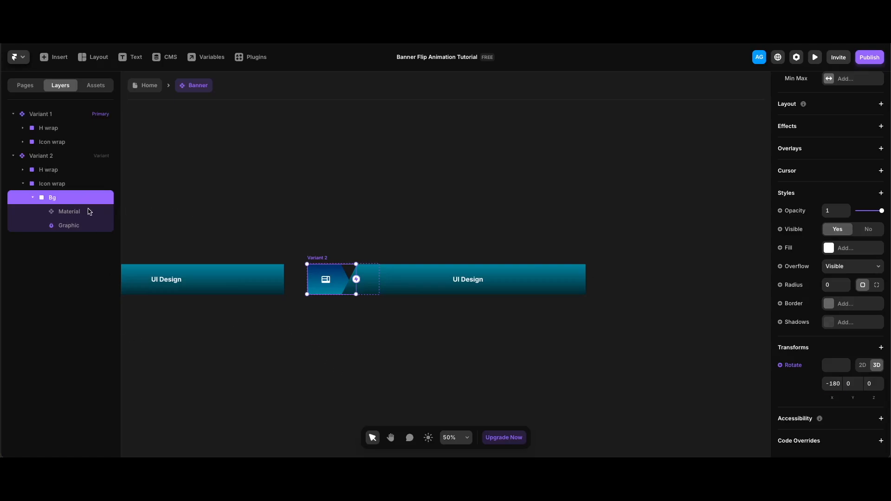
# Set the 3D X rotation of the Material icon in Variant 2's Icon wrap to 180
pyautogui.click(105, 212)
pyautogui.scroll(-6, 843, 353)
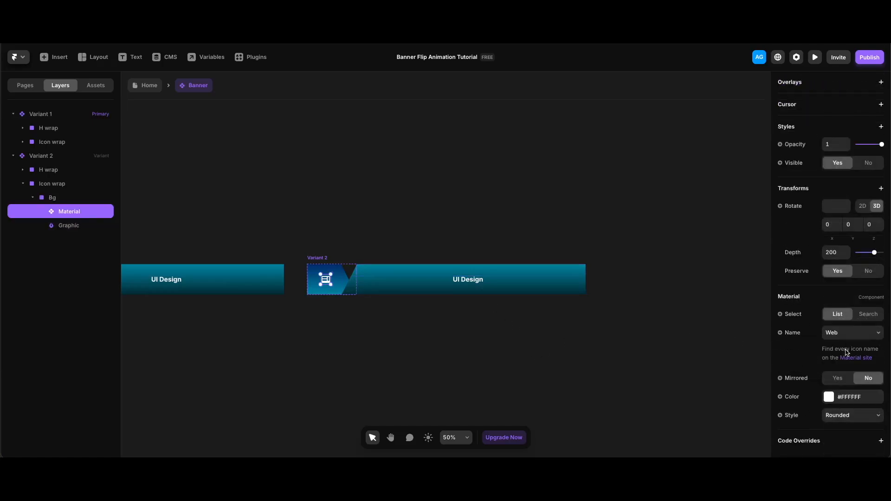
pyautogui.click(833, 225)
pyautogui.write('180')
pyautogui.press('Return')
pyautogui.hscroll(1, 608, 392)
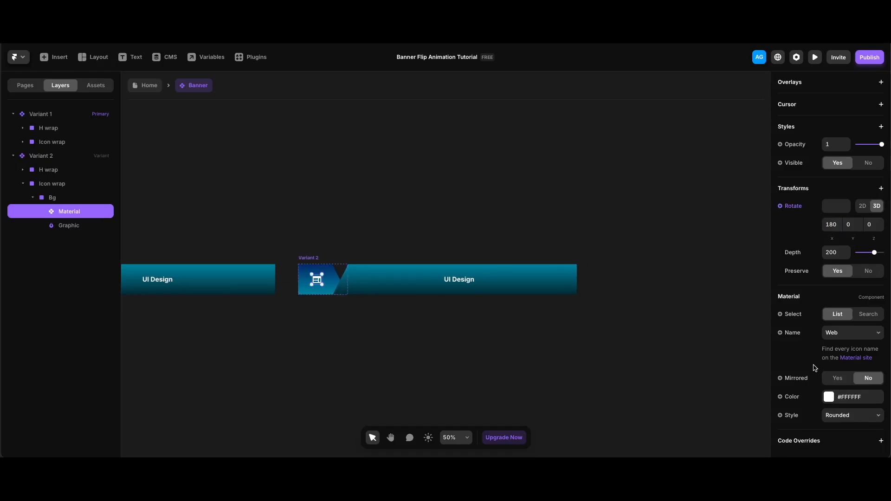
# Change the Material icon in Variant 2 from Web to Insights
pyautogui.click(851, 333)
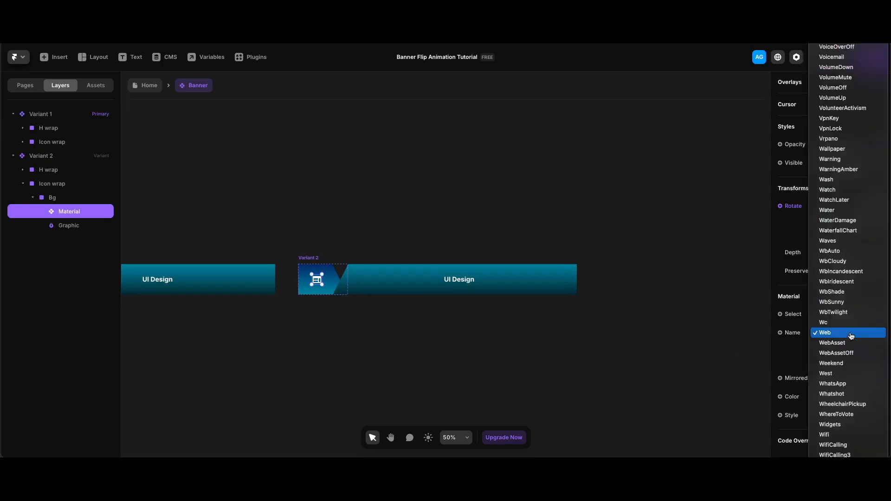
pyautogui.write('insight')
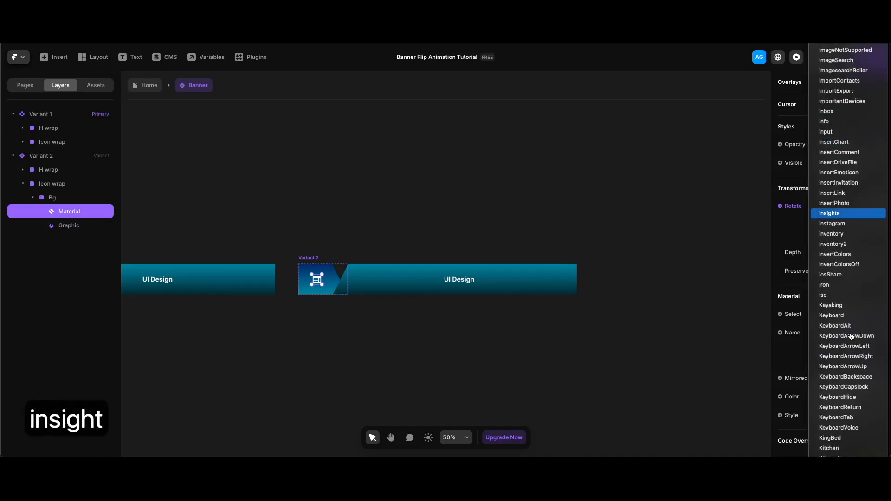
pyautogui.press('Return')
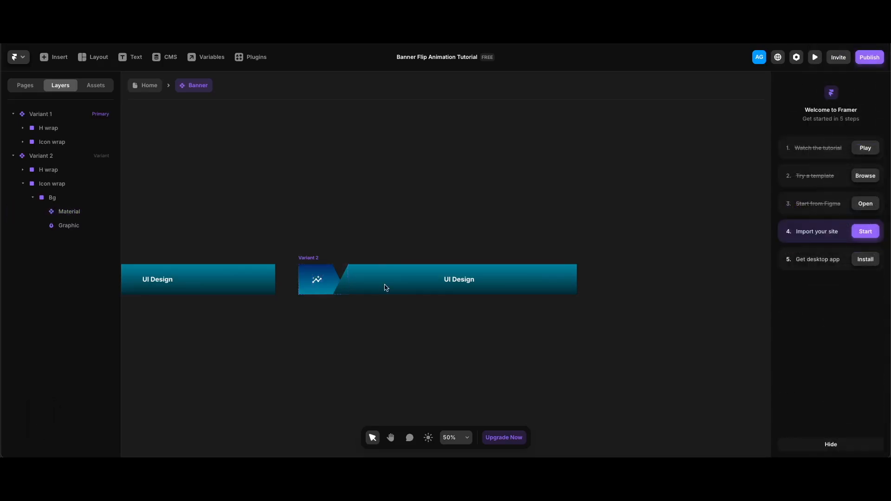
# Set the 3D X rotation of the Bg layer in Variant 2's H wrap to -180
pyautogui.click(378, 287)
pyautogui.press('Escape')
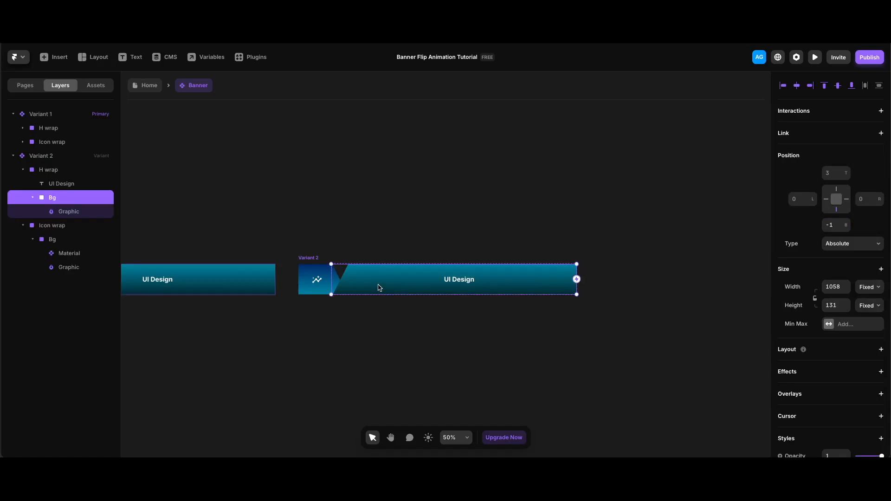
pyautogui.scroll(-6, 845, 362)
pyautogui.click(846, 365)
pyautogui.click(840, 367)
pyautogui.write('-180')
pyautogui.press('Return')
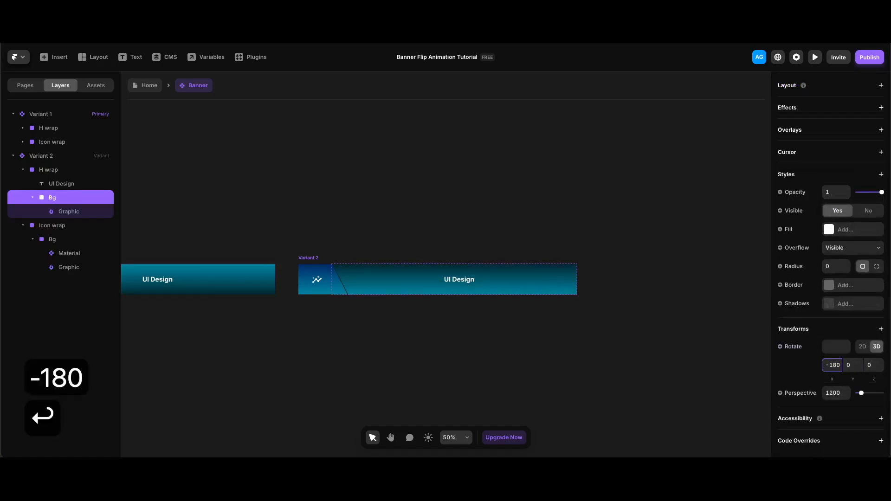
# Replace the heading text in Variant 2 with "UX Research & Design"
pyautogui.doubleClick(443, 279)
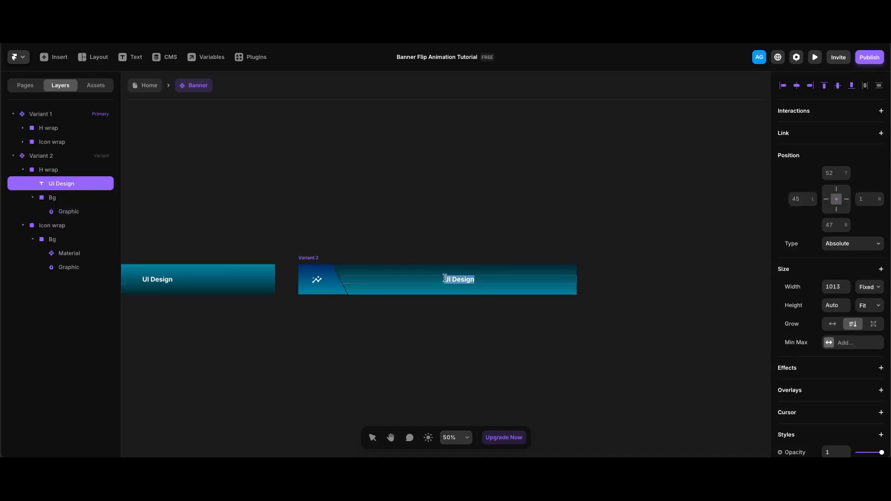
pyautogui.write('UX Research & Design')
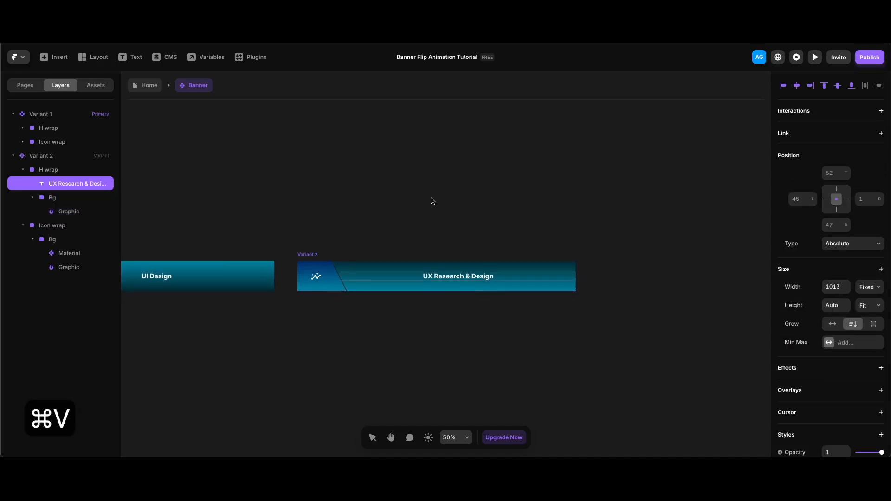
pyautogui.click(68, 188)
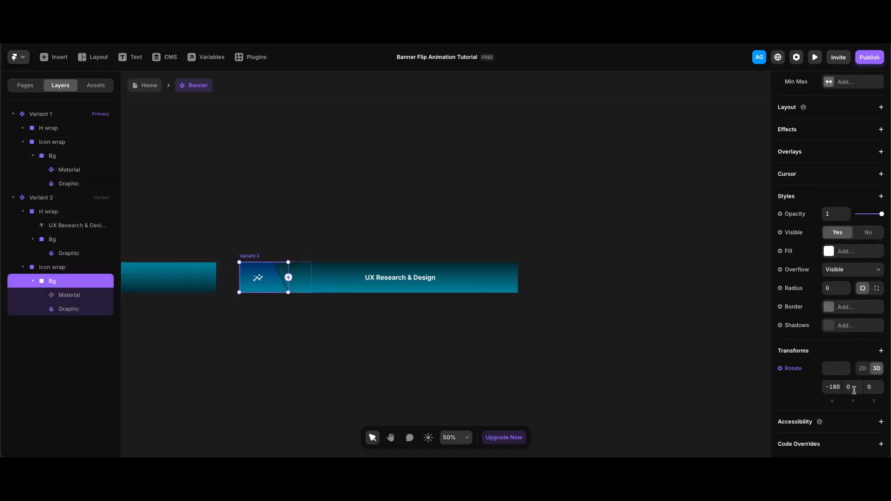
# Set the 3D Y rotation of the Bg layer in Variant 2's Icon wrap to 360
pyautogui.click(857, 391)
pyautogui.write('360')
pyautogui.press('Return')
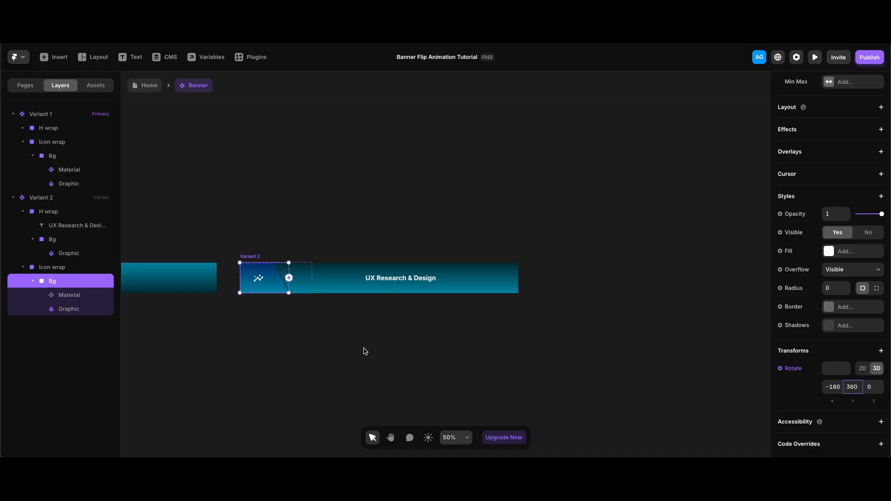
pyautogui.hscroll(-1, 277, 352)
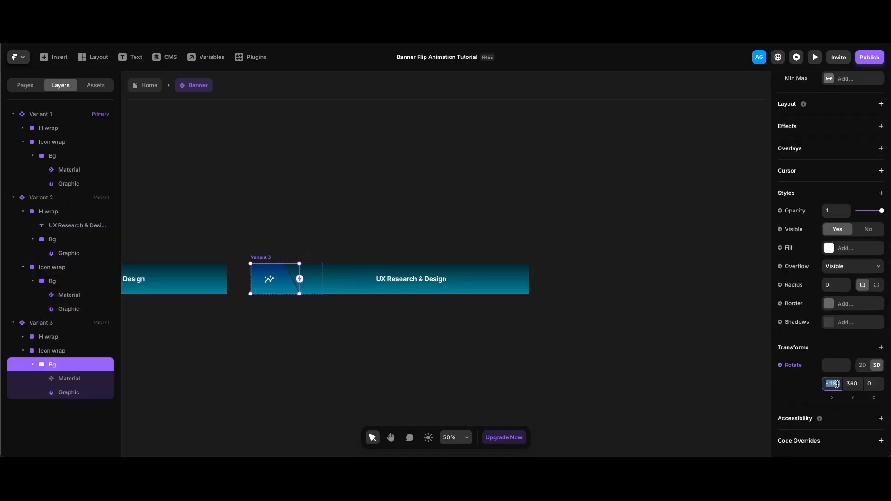
# Set the 3D X rotation of the Material icon in Variant 3's Icon wrap to 0
pyautogui.click(69, 379)
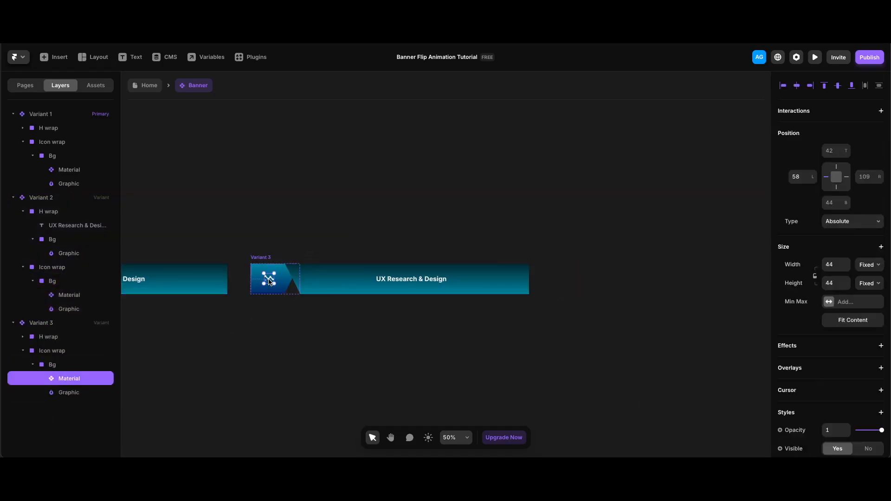
pyautogui.click(832, 225)
pyautogui.write('0')
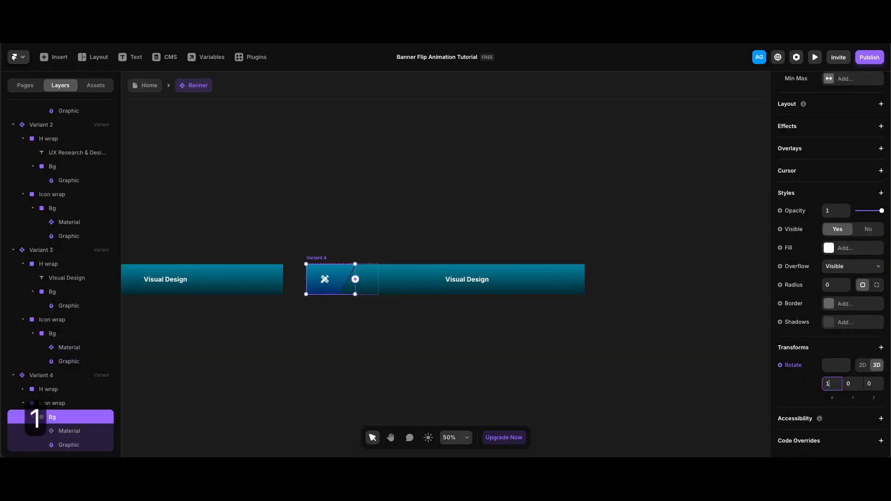
# Set the 3D X rotation of Variant 4's Icon wrap Bg to 180 and replace its heading with "Web Development"
pyautogui.write('80')
pyautogui.press('Return')
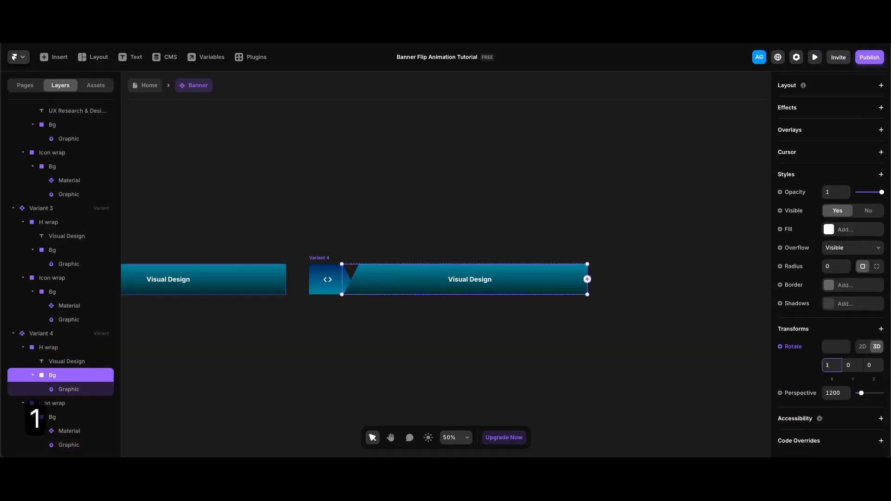
pyautogui.press('super+v')
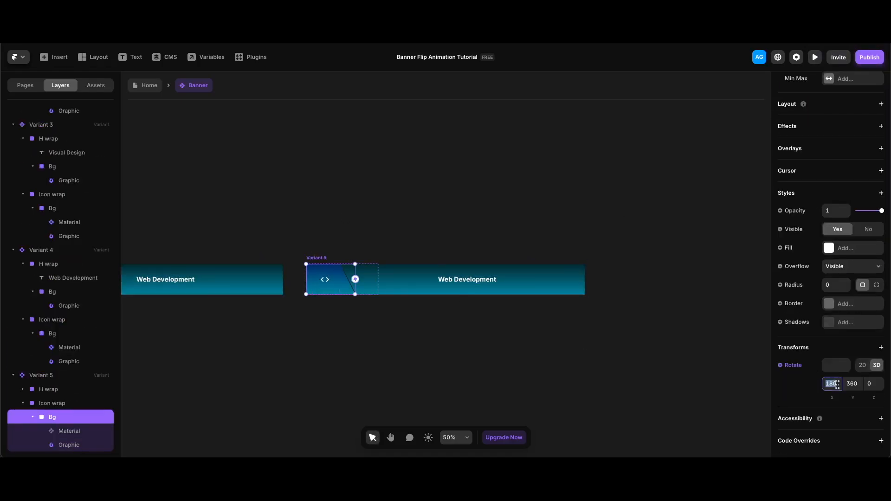
# Set the 3D X rotation of the Bg layers in Variant 5's Icon wrap and H wrap to 0
pyautogui.write('0')
pyautogui.press('Return')
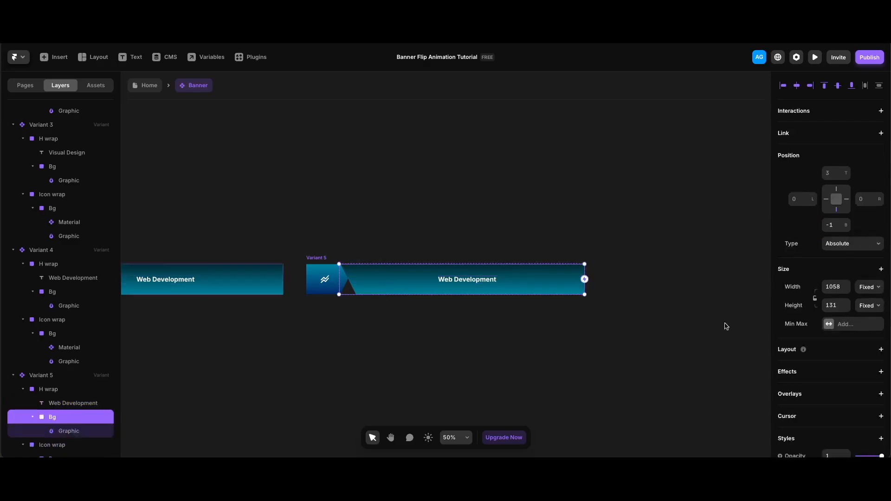
pyautogui.write('0')
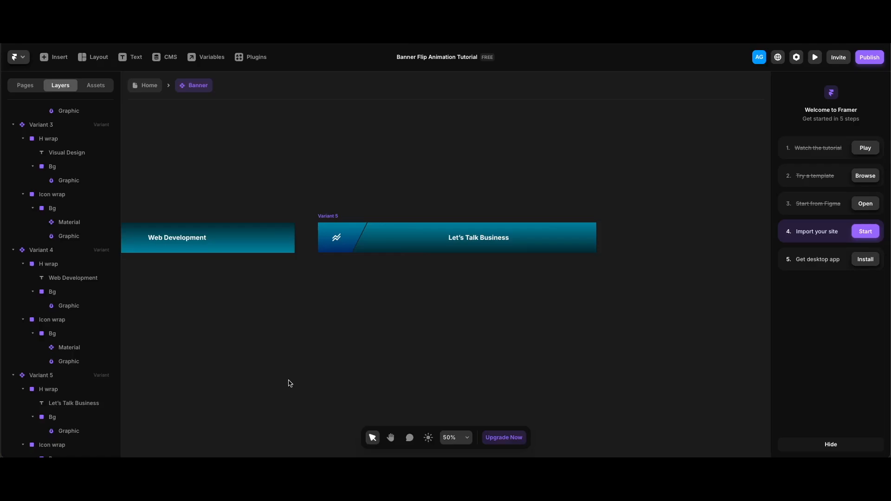
# Return to the Home page and turn the Section layer below the banner into a component named Section
pyautogui.click(150, 86)
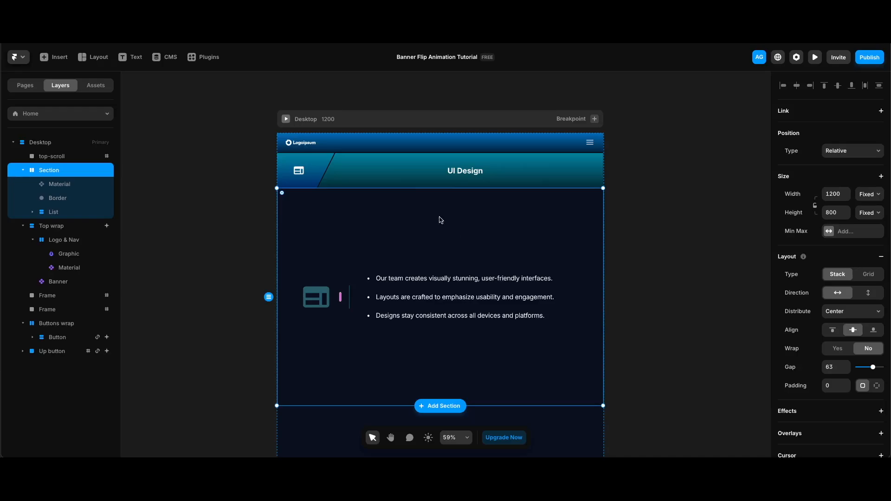
pyautogui.rightClick(484, 235)
pyautogui.moveTo(486, 220)
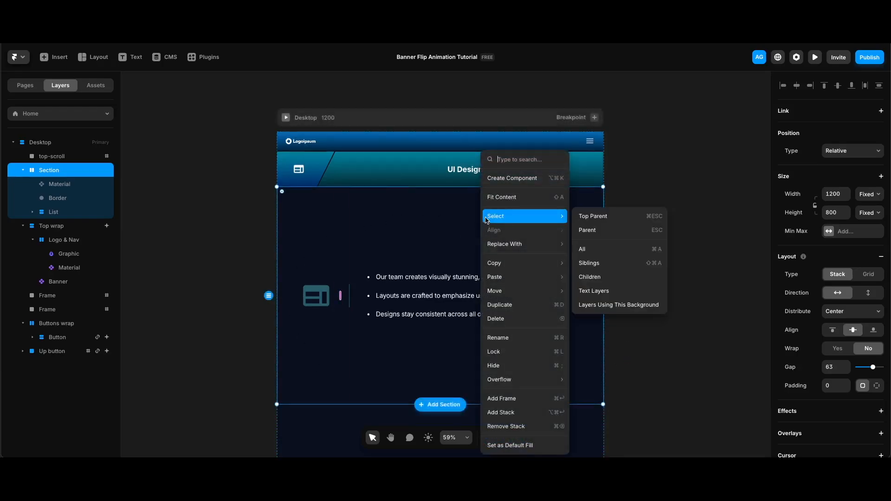
pyautogui.click(502, 179)
pyautogui.click(483, 286)
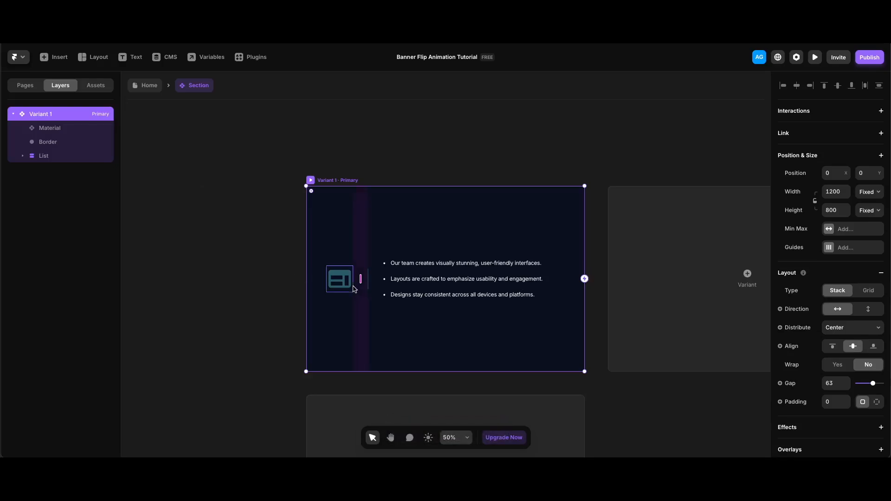
# Create a component variable named Icon for the Name property of the Section's Material icon
pyautogui.click(337, 288)
pyautogui.scroll(-5, 848, 337)
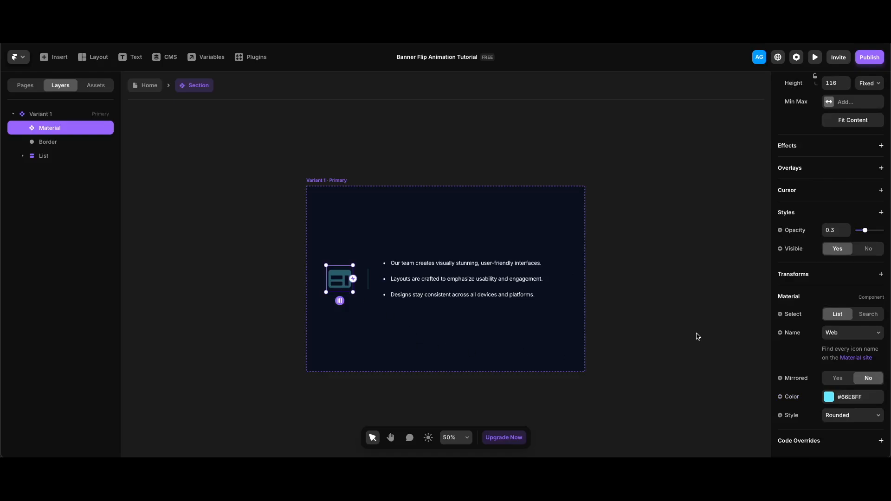
pyautogui.click(795, 333)
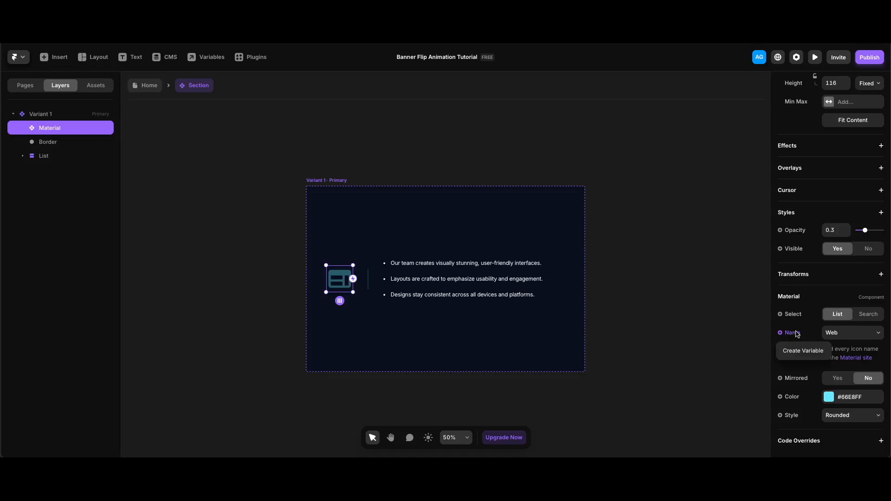
pyautogui.click(793, 351)
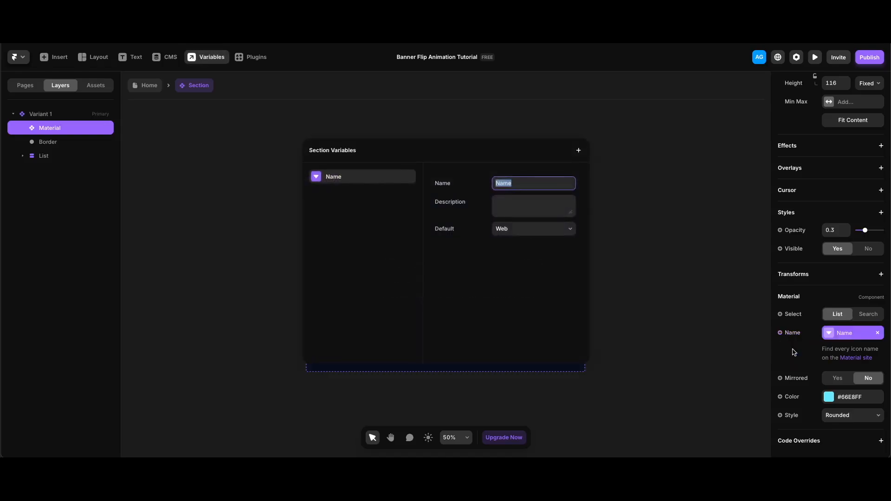
pyautogui.write('Icon')
pyautogui.click(525, 278)
pyautogui.click(654, 168)
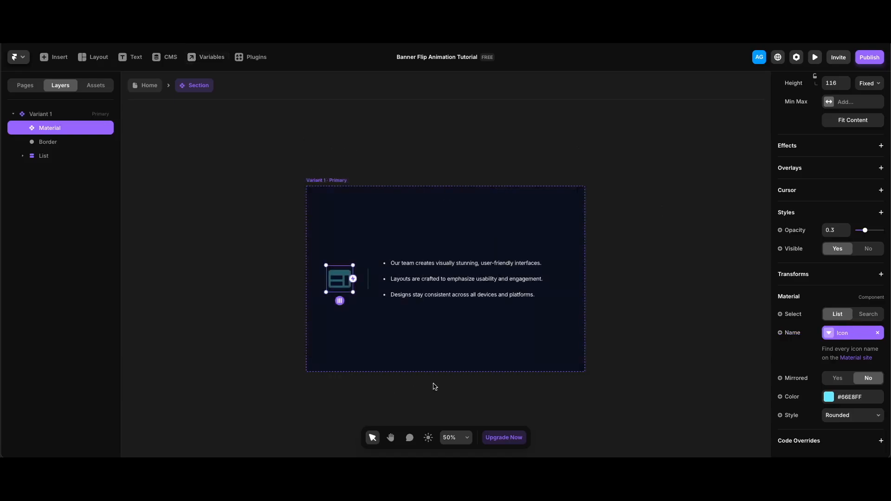
pyautogui.click(675, 316)
# Create a formatted text variable named Item 1 for the first list item's content and make its default text a bullet point
pyautogui.click(455, 264)
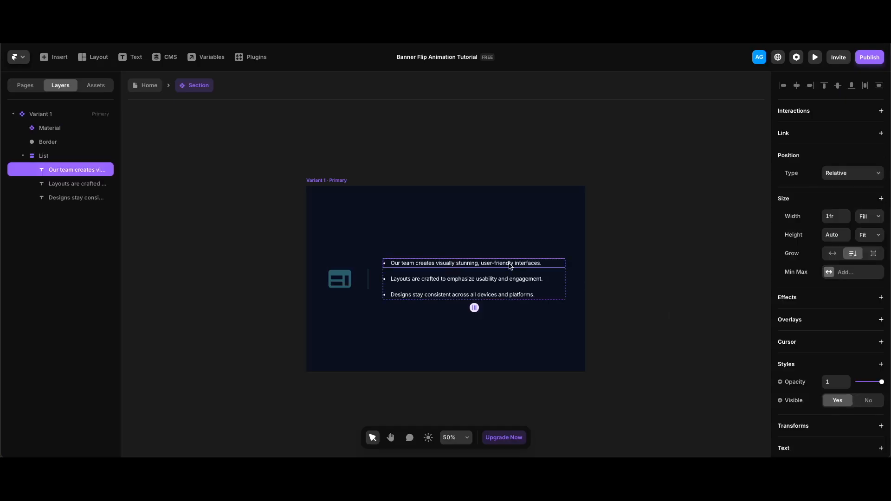
pyautogui.scroll(-6, 811, 350)
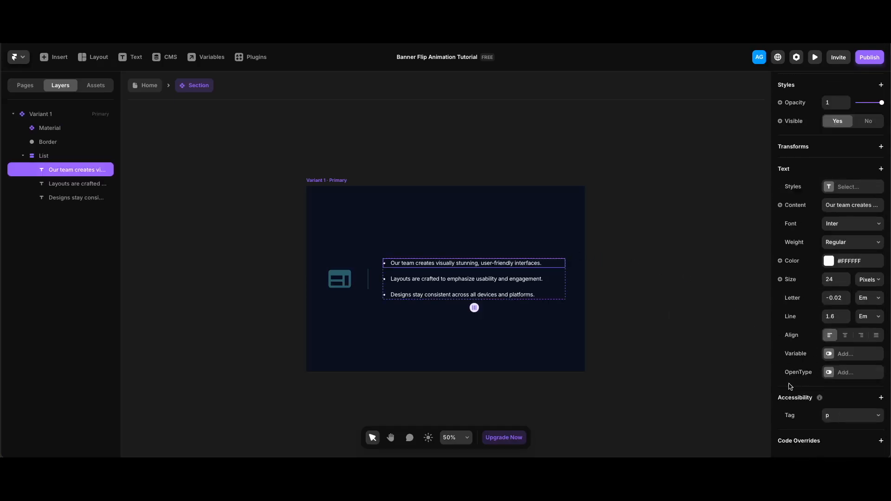
pyautogui.click(801, 207)
pyautogui.moveTo(801, 225)
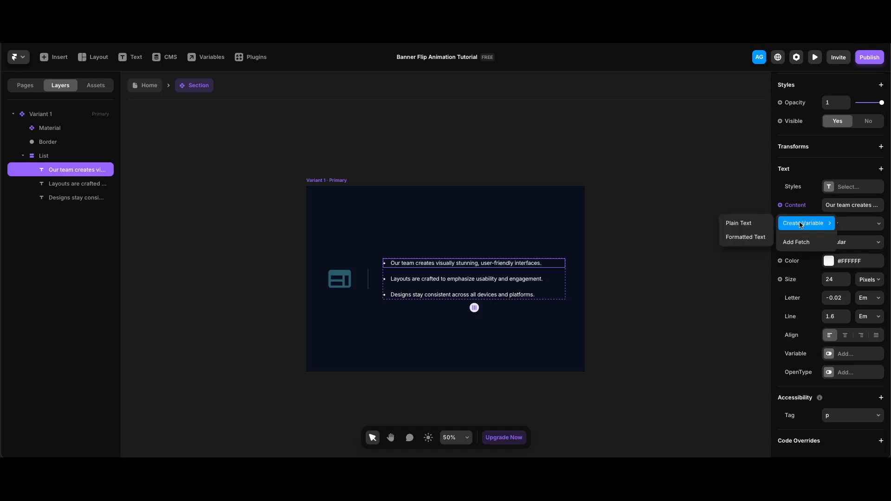
pyautogui.click(746, 237)
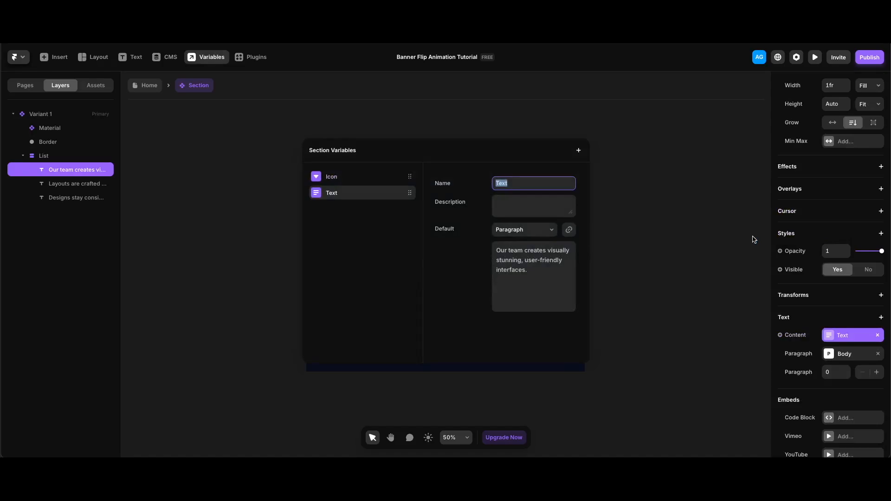
pyautogui.write('Item 1')
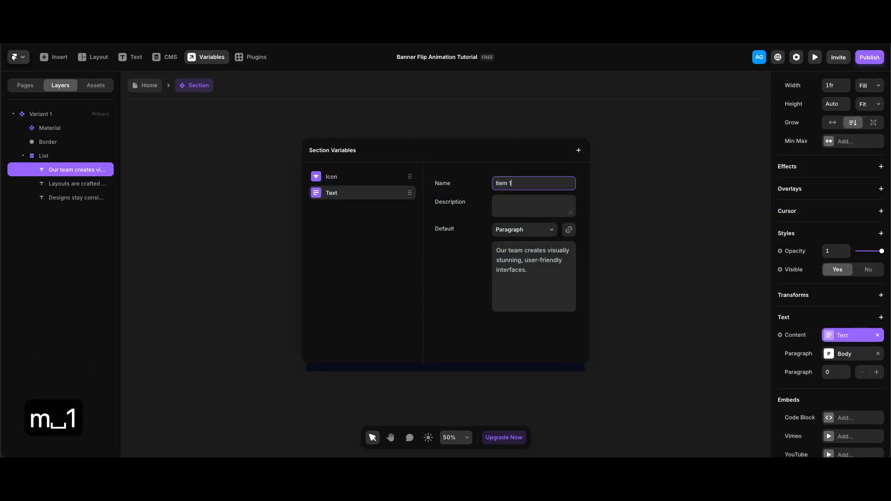
pyautogui.press('super+c')
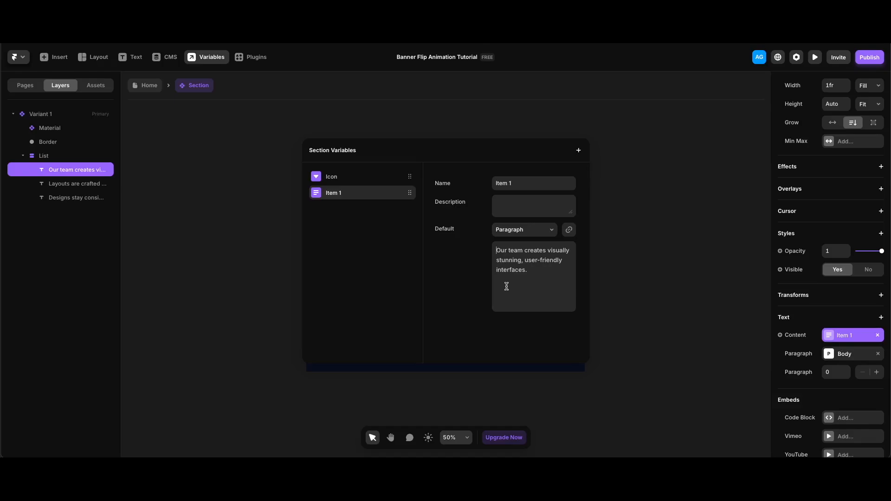
pyautogui.write('-')
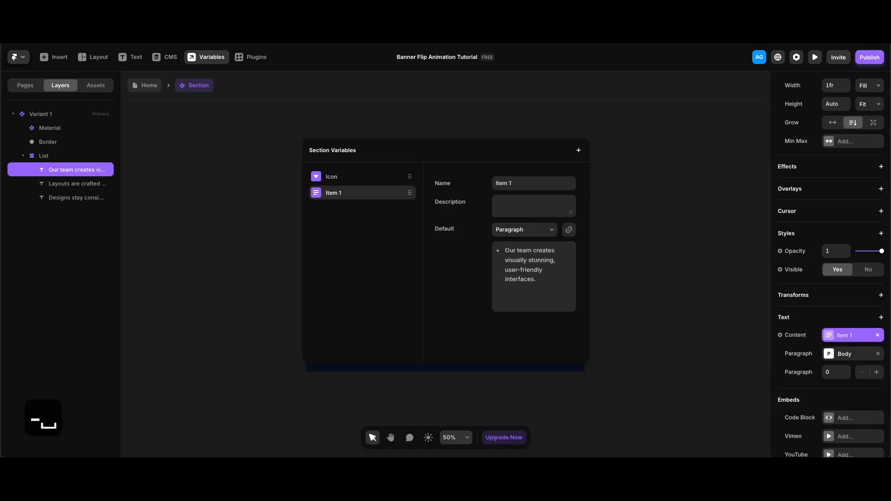
pyautogui.click(625, 202)
# Create a formatted text variable named Item 2 for the second list item's content and make its default text a bullet point
pyautogui.click(456, 279)
pyautogui.scroll(-6, 837, 346)
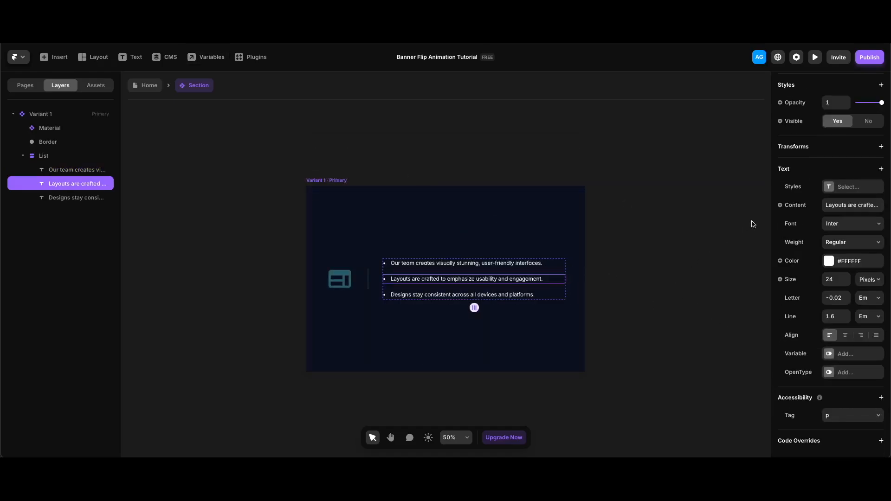
pyautogui.click(800, 210)
pyautogui.moveTo(803, 224)
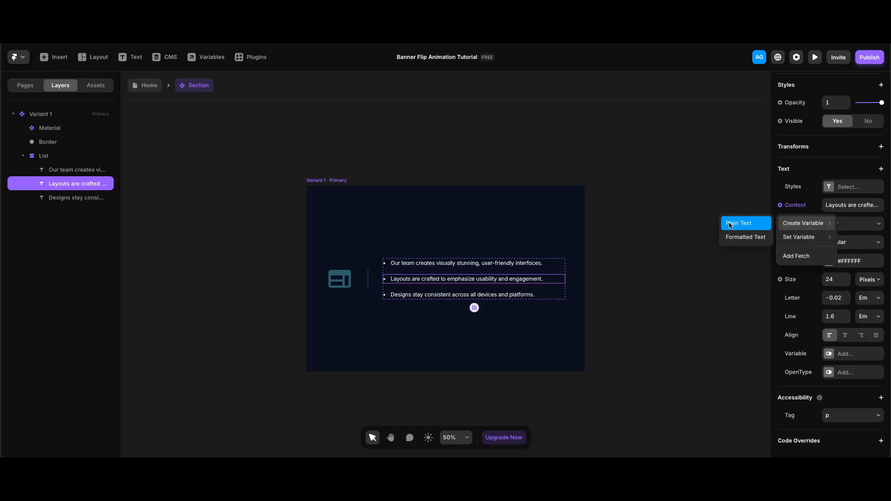
pyautogui.click(743, 237)
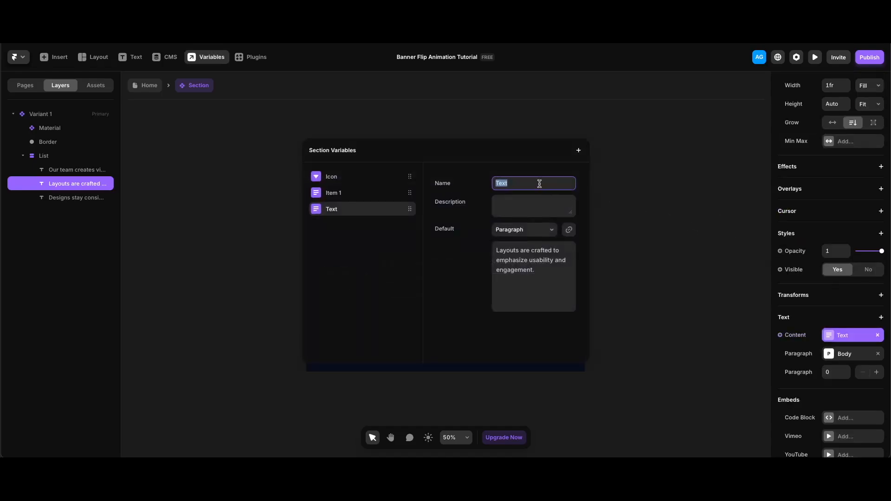
pyautogui.press('super+v')
pyautogui.press('BackSpace')
pyautogui.write('2')
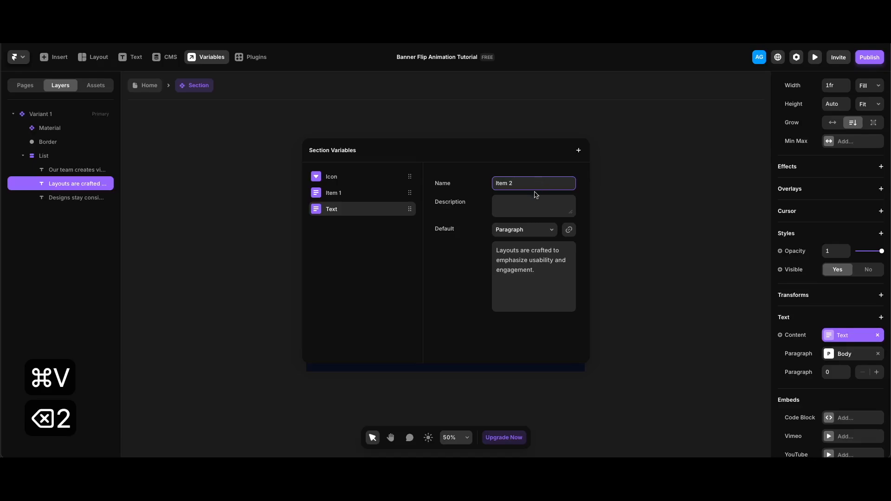
pyautogui.click(499, 251)
pyautogui.press('Left')
pyautogui.write('-')
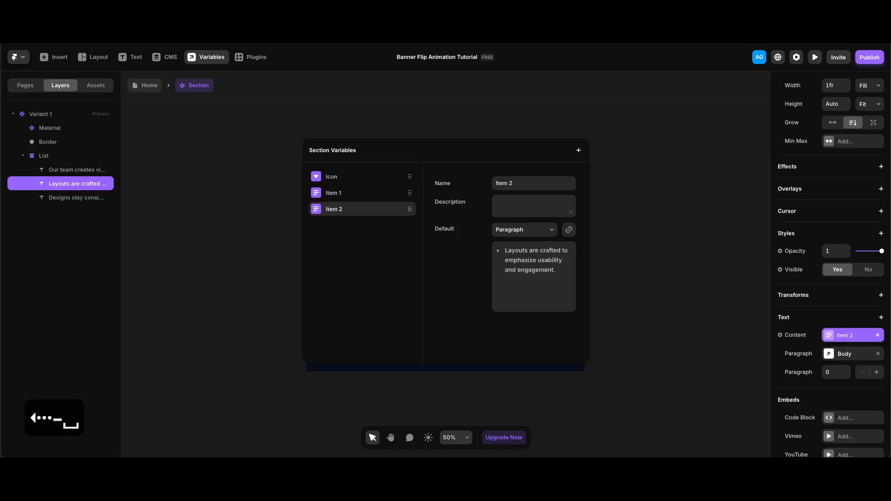
pyautogui.press('Escape')
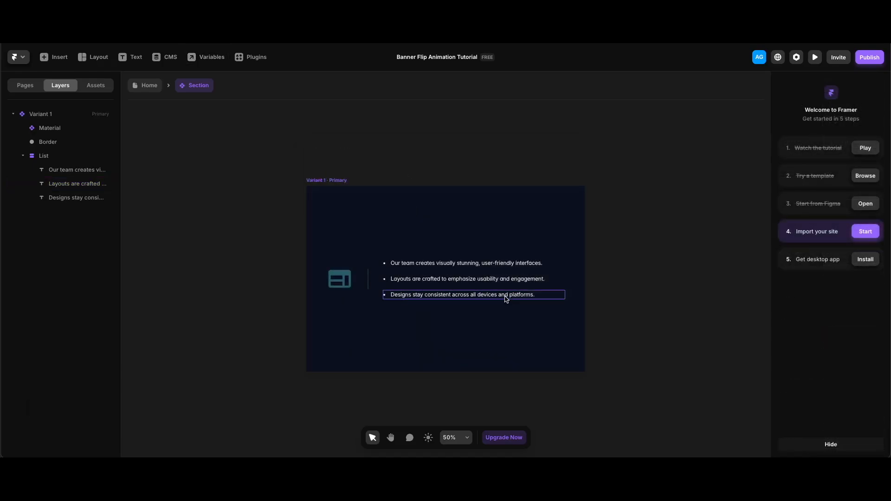
# Create a formatted text variable named Item 3 for the third list item's content and make its default text a bullet point
pyautogui.click(505, 295)
pyautogui.scroll(-6, 810, 340)
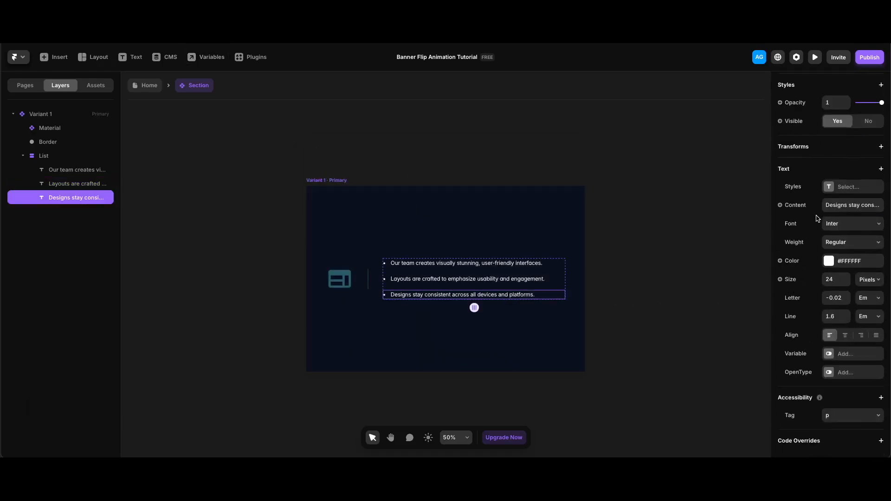
pyautogui.click(797, 208)
pyautogui.moveTo(808, 224)
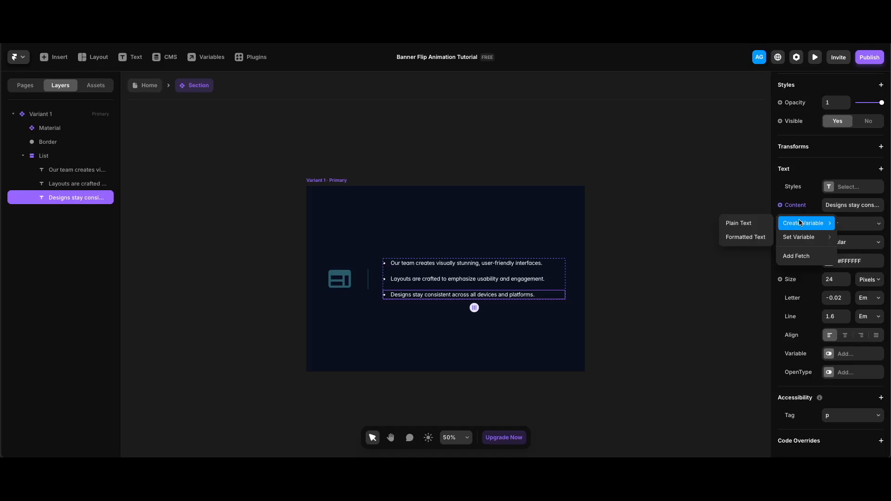
pyautogui.click(745, 237)
pyautogui.press('super+v')
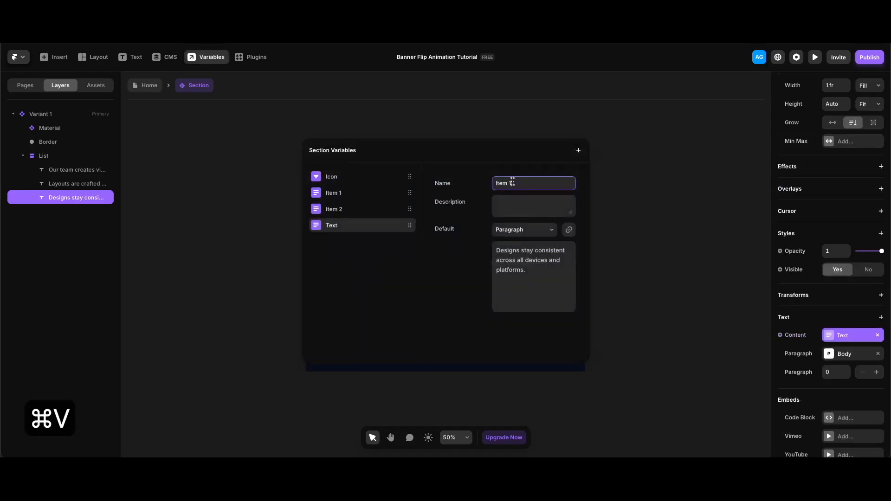
pyautogui.press('BackSpace')
pyautogui.write('3')
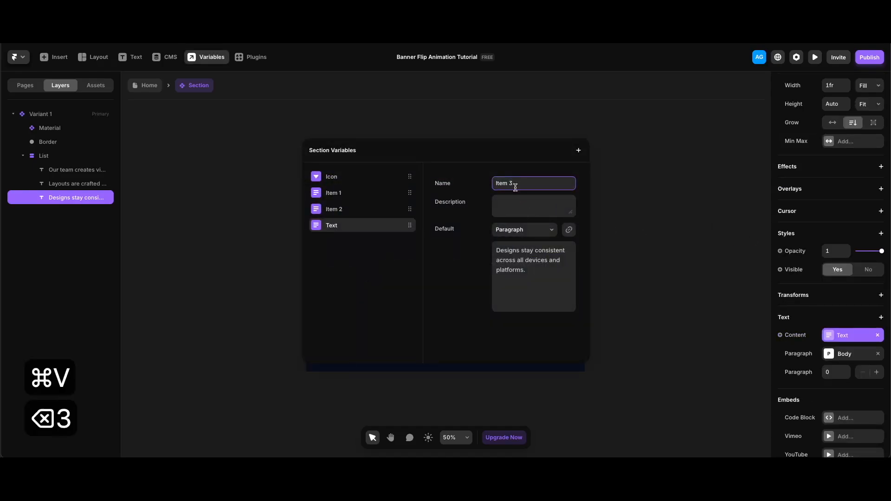
pyautogui.click(497, 251)
pyautogui.write('-')
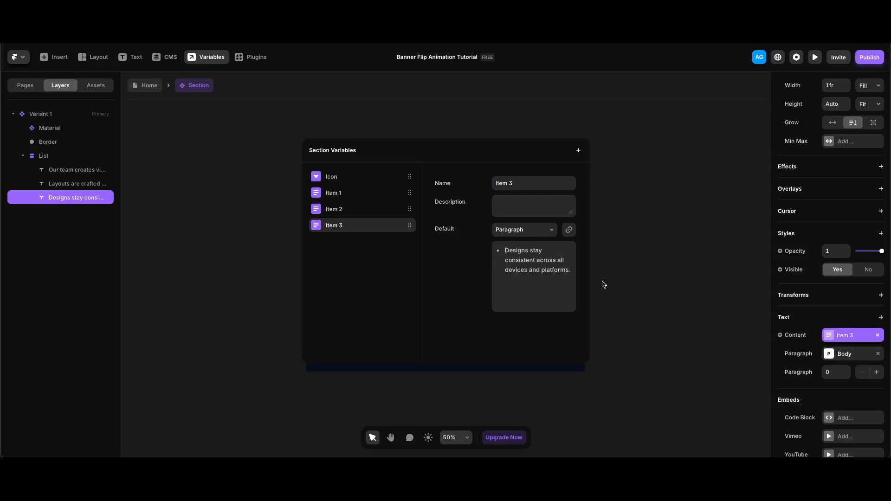
pyautogui.click(621, 170)
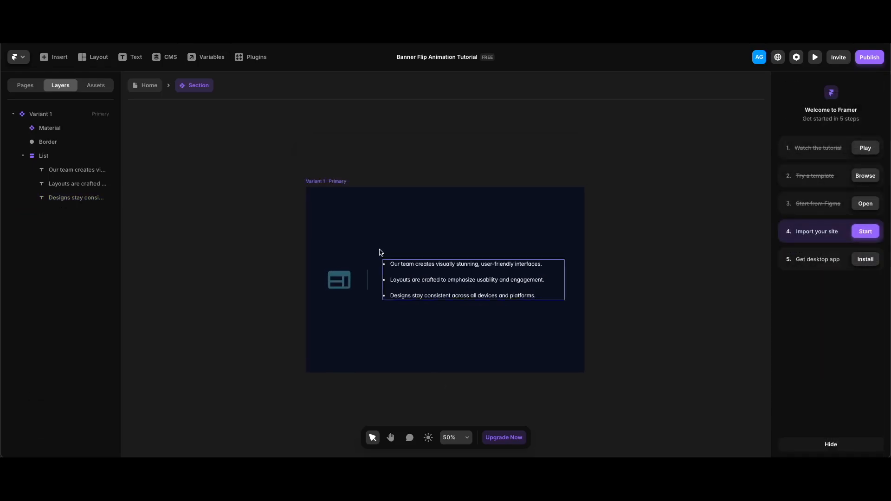
# Duplicate the Section component's Variant 1 and set the new variant's fill to the Dark Blue 2 color style
pyautogui.click(329, 181)
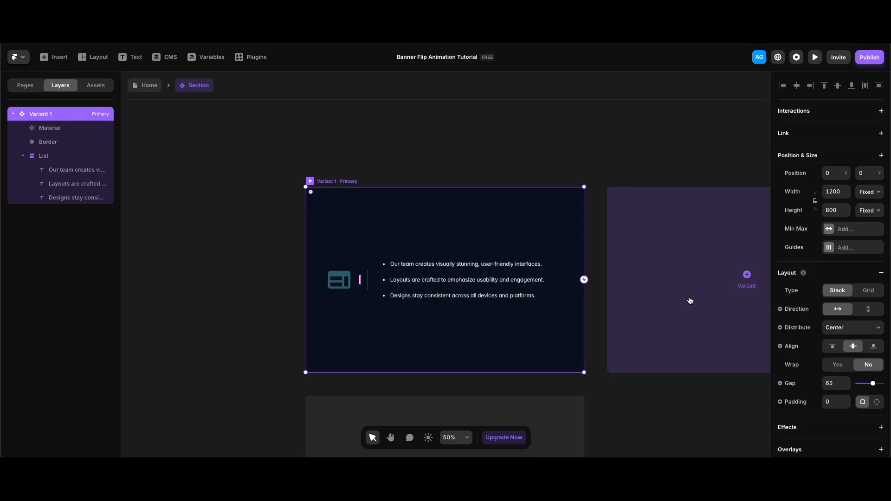
pyautogui.press('super+d')
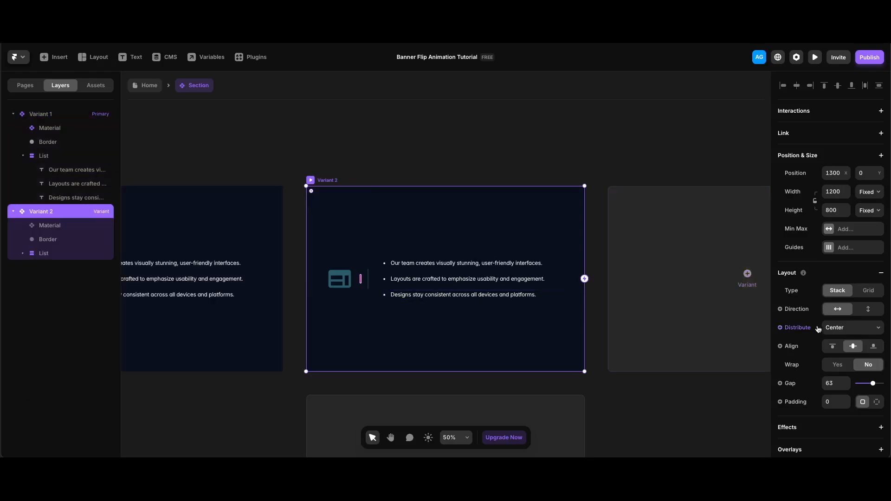
pyautogui.scroll(-5, 826, 364)
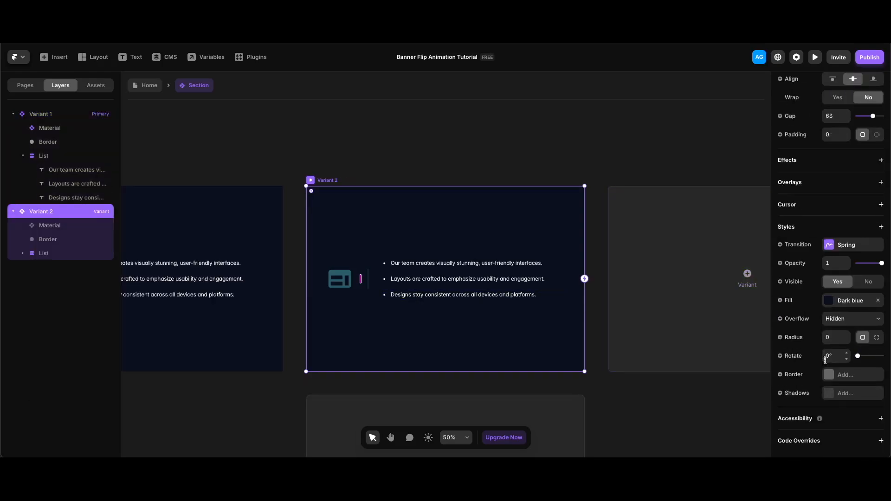
pyautogui.click(844, 301)
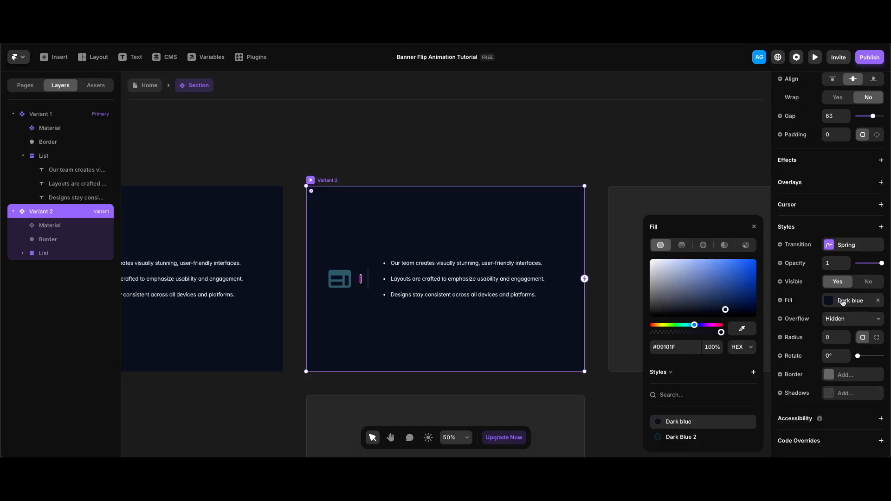
pyautogui.click(695, 438)
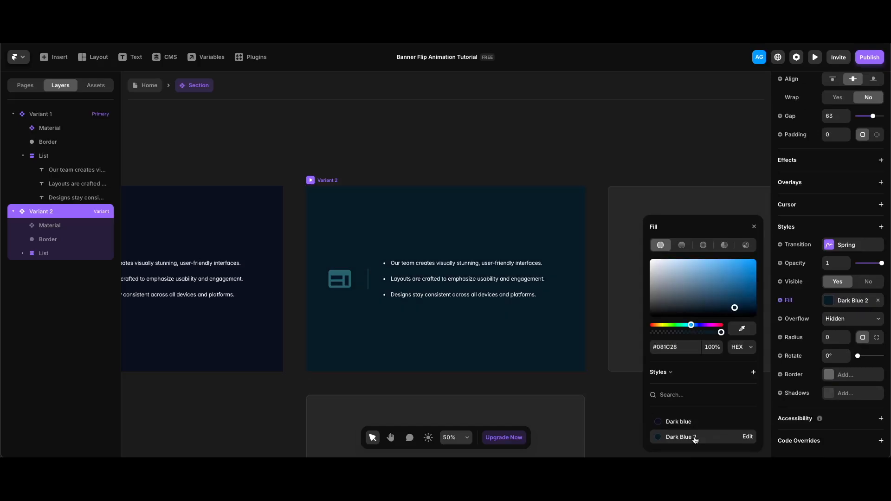
pyautogui.click(437, 148)
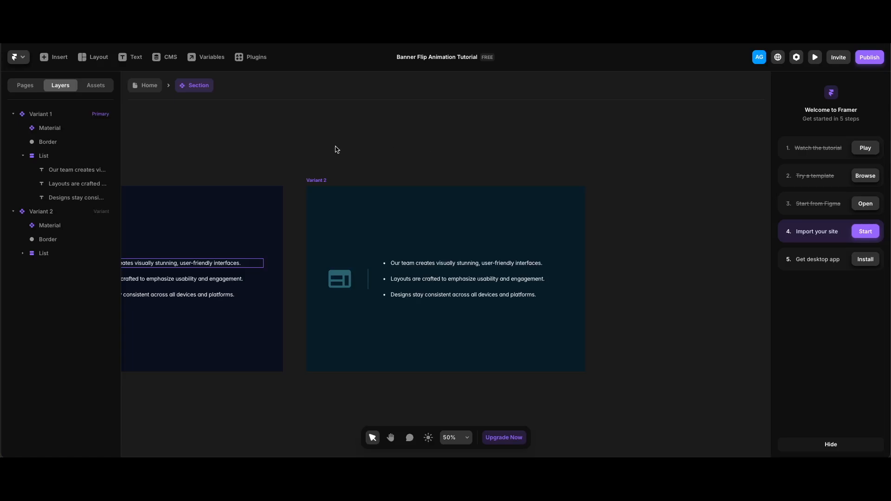
# Return to the Home page, duplicate the Section below the banner and switch the copy to Variant 2
pyautogui.press('Escape')
pyautogui.click(679, 348)
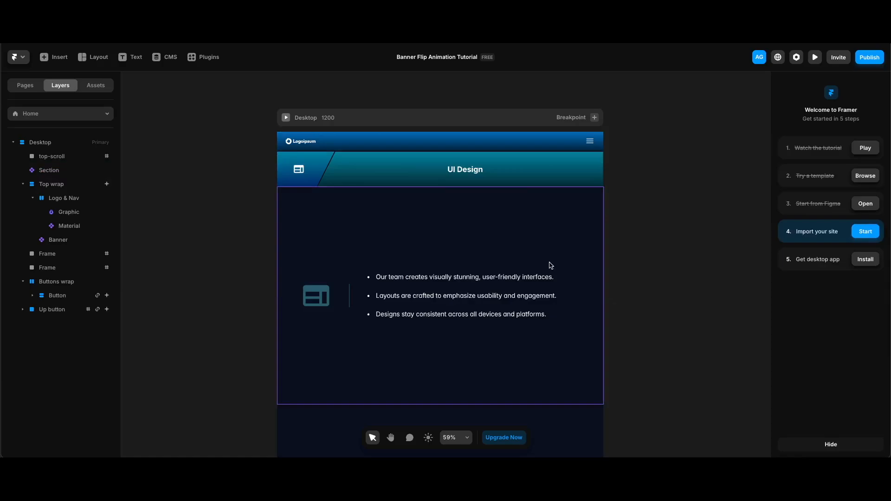
pyautogui.click(553, 267)
pyautogui.press('super+d')
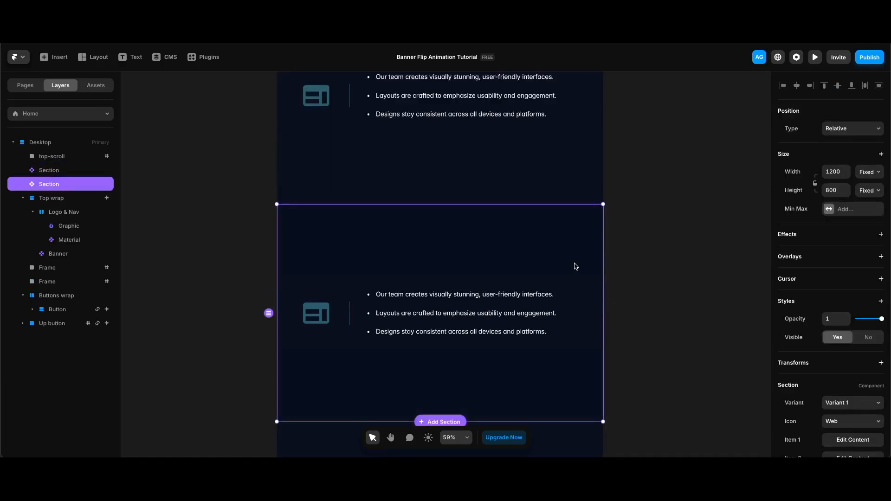
pyautogui.scroll(-3, 861, 349)
pyautogui.click(849, 300)
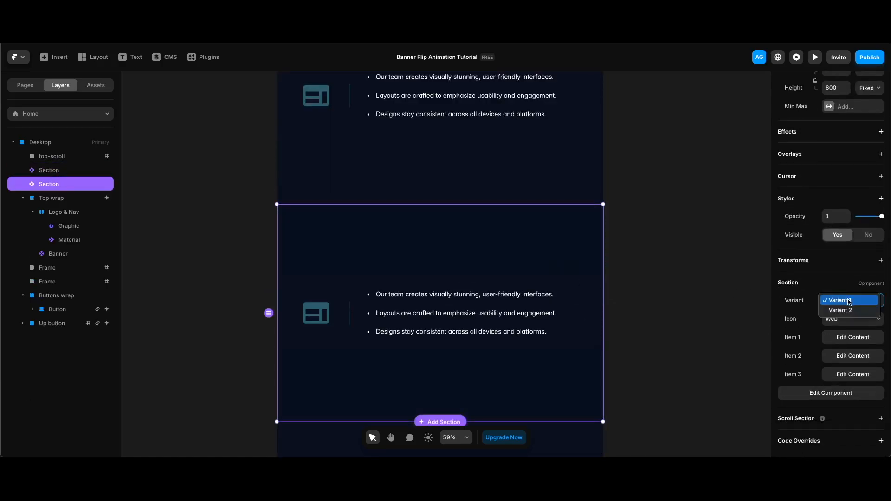
pyautogui.click(839, 310)
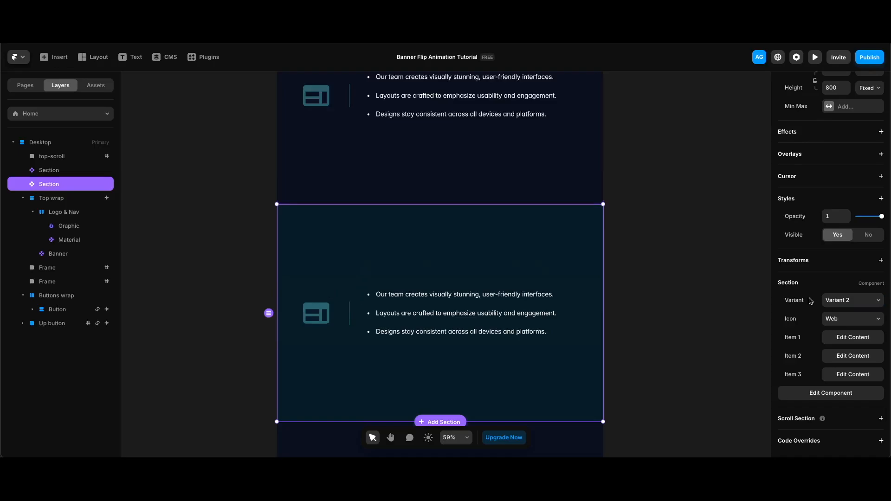
# Set the second Section's icon to Insights and its Item 1 to "We start with in-depth research to understand user behavior."
pyautogui.click(857, 320)
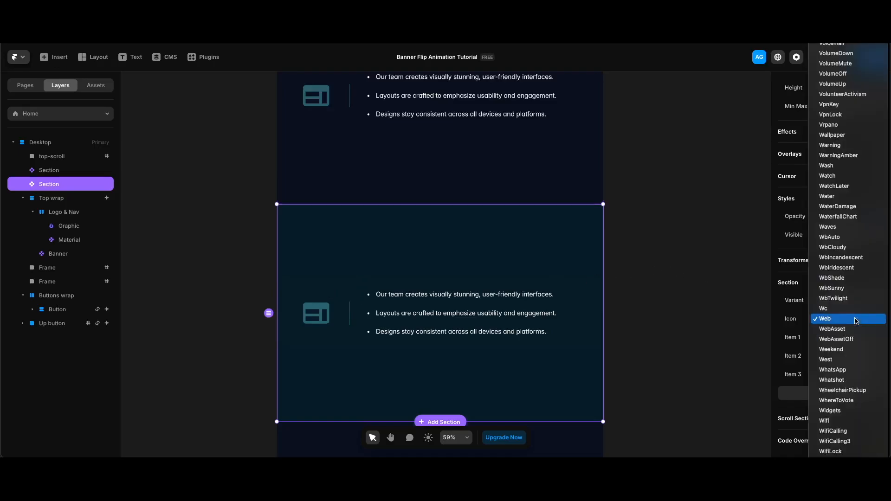
pyautogui.write('insigh')
pyautogui.press('Return')
pyautogui.click(853, 337)
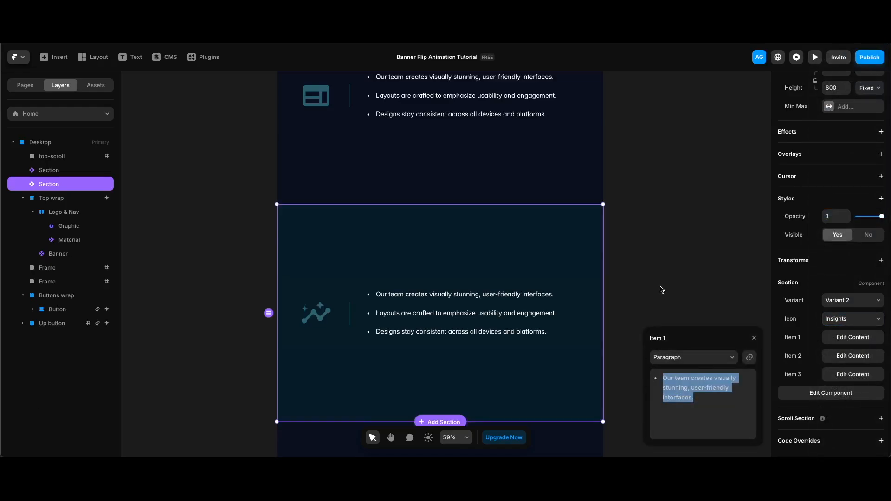
pyautogui.write('We start with in-depth research to understand user behavior.')
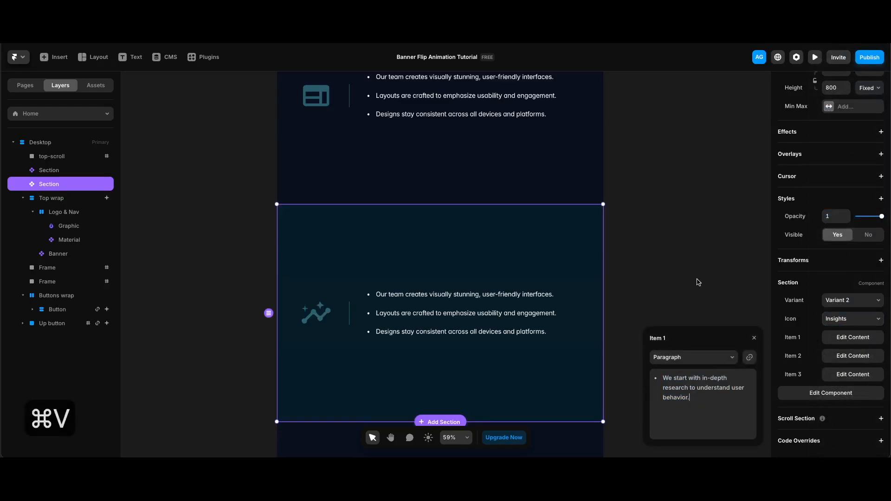
# Set Item 2 to "Intuitive, efficient user journeys are developed based on insights." and Item 3 to "Prototyping and testing ensure the best user experience."
pyautogui.click(854, 356)
pyautogui.press('super+a')
pyautogui.write('Intuitive, efficient user journeys are developed based on insights.')
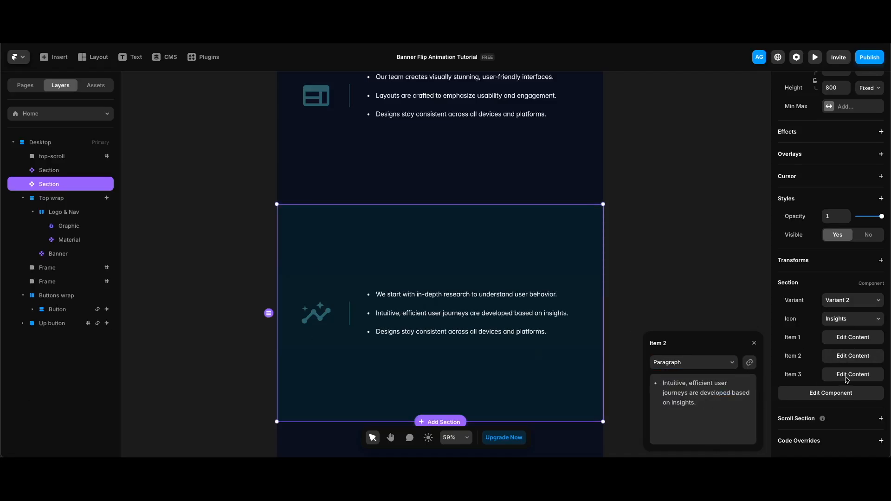
pyautogui.click(849, 375)
pyautogui.write('Prototyping and testing ensure the best user experience.')
# Duplicate the second Section as Variant 1 with the DesignServices icon and Item 1 "Compelling visuals are created to align with your brand identity."
pyautogui.press('super+d')
pyautogui.click(854, 319)
pyautogui.write('de')
pyautogui.click(859, 185)
pyautogui.click(853, 338)
pyautogui.write('Compelling visuals are created to align with your brand identity.')
# Set Item 2 to "Imagery and layouts are optimized for high-impact aesthetics." and Item 3 to "Key design principles are applied thoughtfully and efficiently."
pyautogui.click(853, 356)
pyautogui.write('Imagery and layouts are optimized for high-impact aesthetics.')
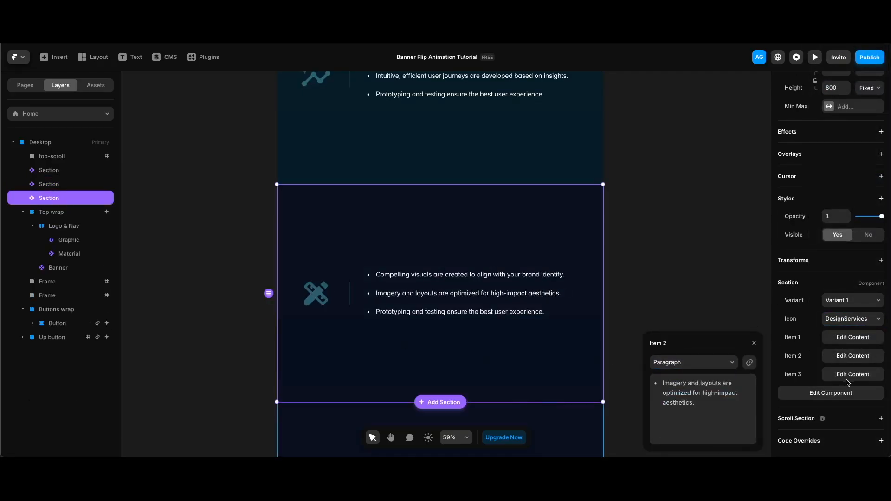
pyautogui.click(853, 374)
pyautogui.write('Key design principles are applied thoughtfully and efficiently.')
# Duplicate the third Section, change the copy's icon and set its Item 1 to "We build responsive, high-performance websites."
pyautogui.press('super+d')
pyautogui.click(853, 319)
pyautogui.click(853, 337)
pyautogui.write('We build responsive, high-performance websites.')
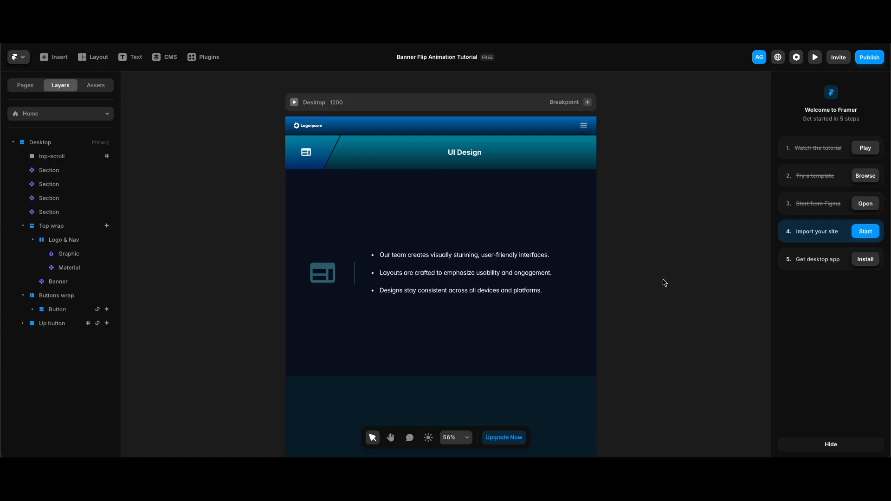
# Draw a frame about 140 by 251 in the first section below the banner and rename it Trigger
pyautogui.press('f')
pyautogui.moveTo(467, 193); pyautogui.dragTo(503, 259)
pyautogui.doubleClick(47, 156)
pyautogui.write('Trigger')
pyautogui.press('Return')
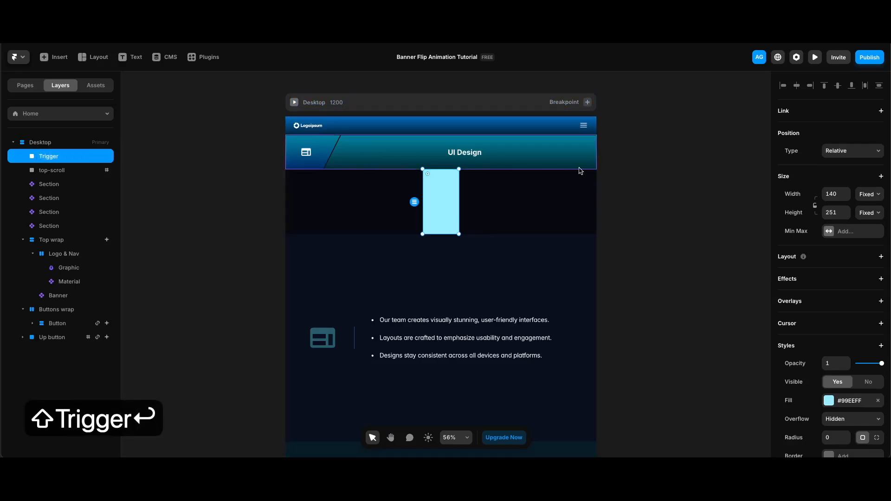
# Set the Trigger frame's position type to Absolute and its size to 200 wide by 400 high
pyautogui.click(843, 152)
pyautogui.click(840, 140)
pyautogui.click(835, 265)
pyautogui.write('200')
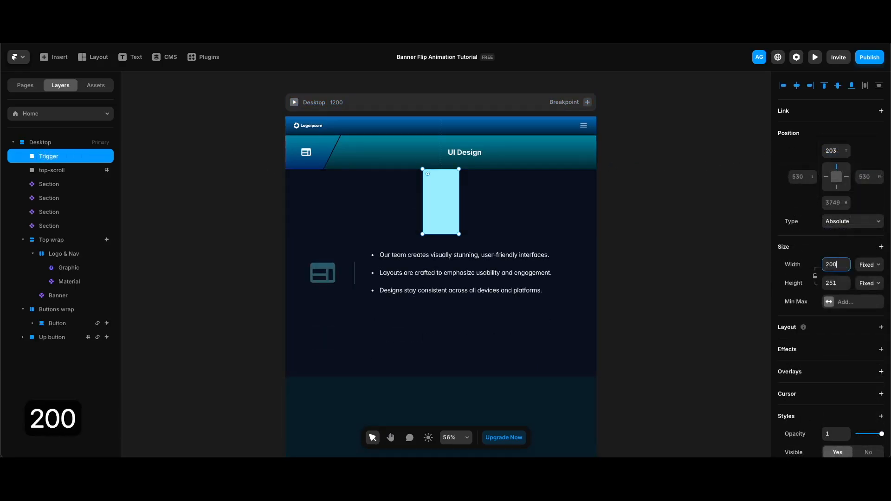
pyautogui.press('Return')
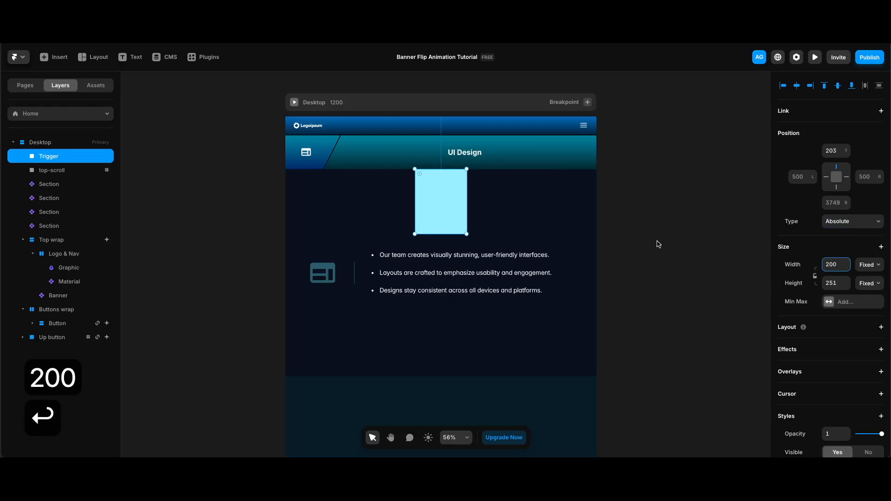
pyautogui.press('Tab')
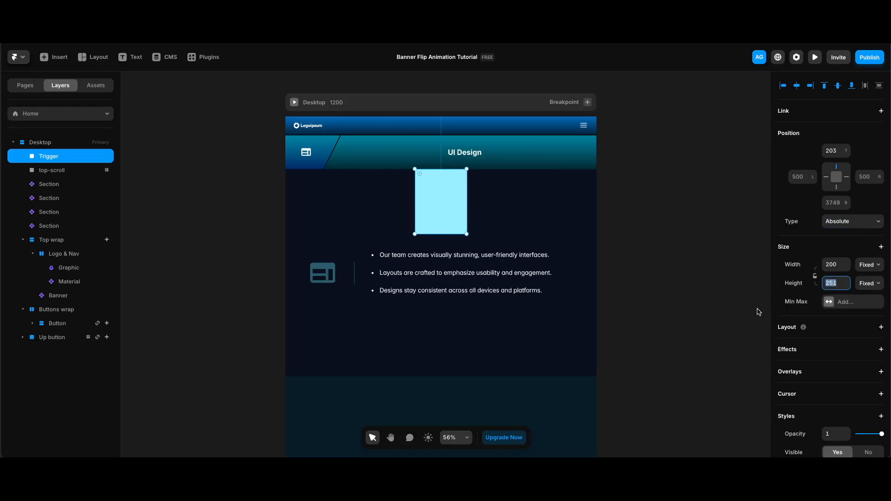
pyautogui.write('400')
pyautogui.press('Return')
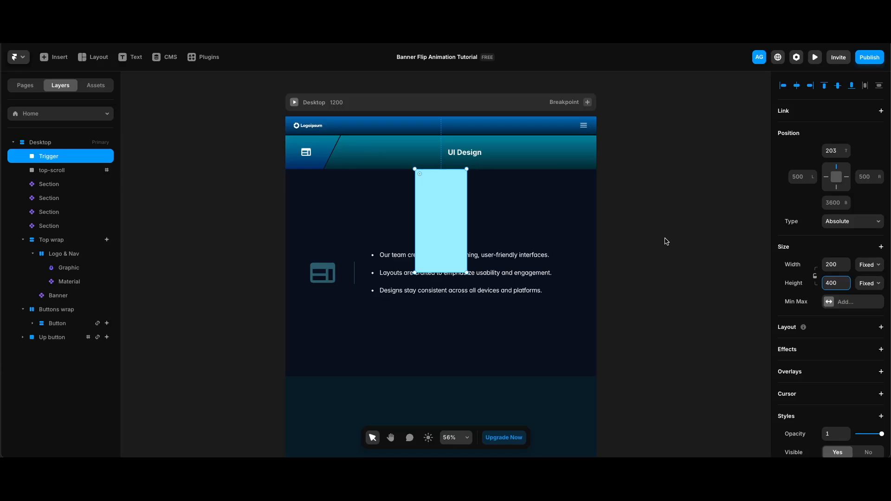
# Move the Trigger frame to the first section's lower right corner, 603 from the page's top and 0 from its right edge
pyautogui.moveTo(441, 208); pyautogui.dragTo(567, 311)
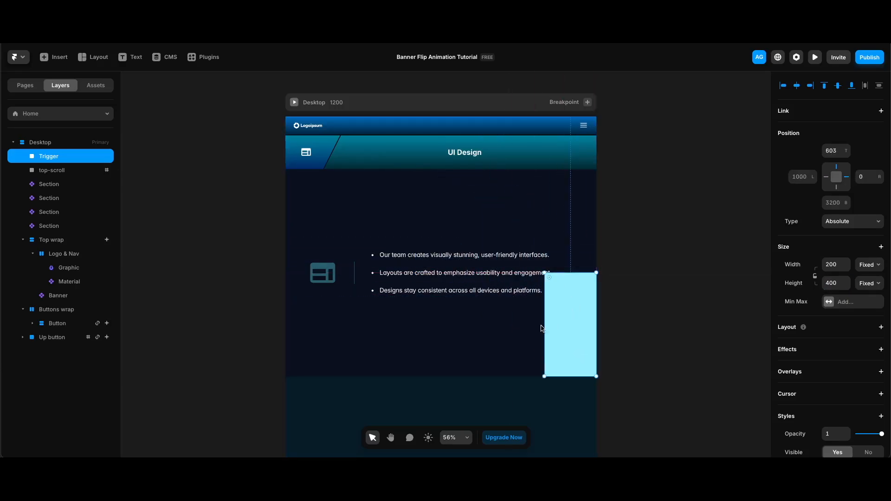
pyautogui.scroll(-5, 831, 258)
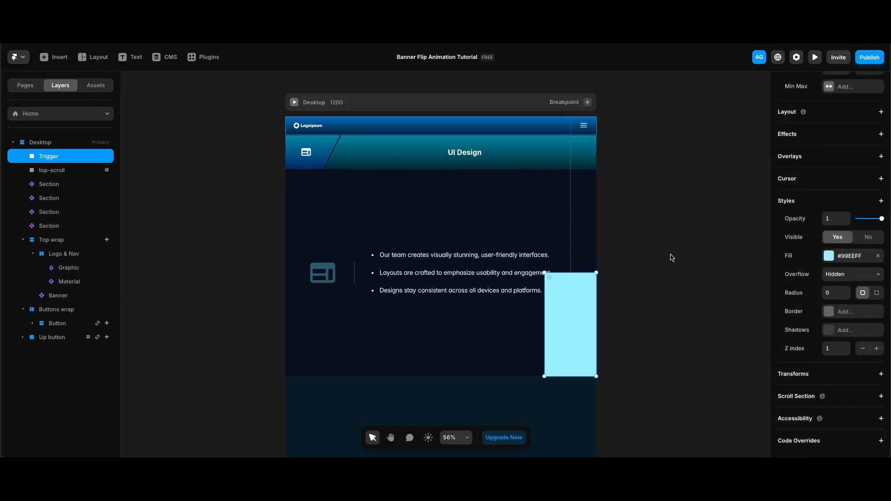
# Set the Trigger frame's pointer events to None and remove its fill
pyautogui.click(882, 200)
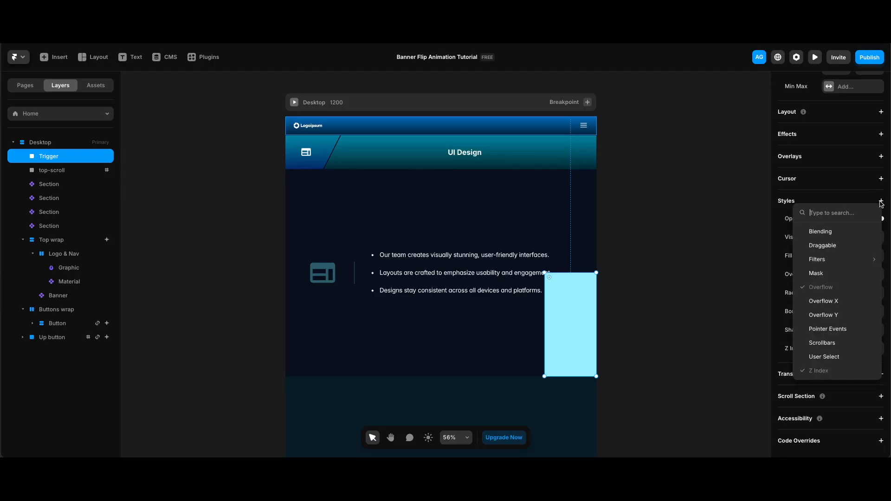
pyautogui.click(860, 328)
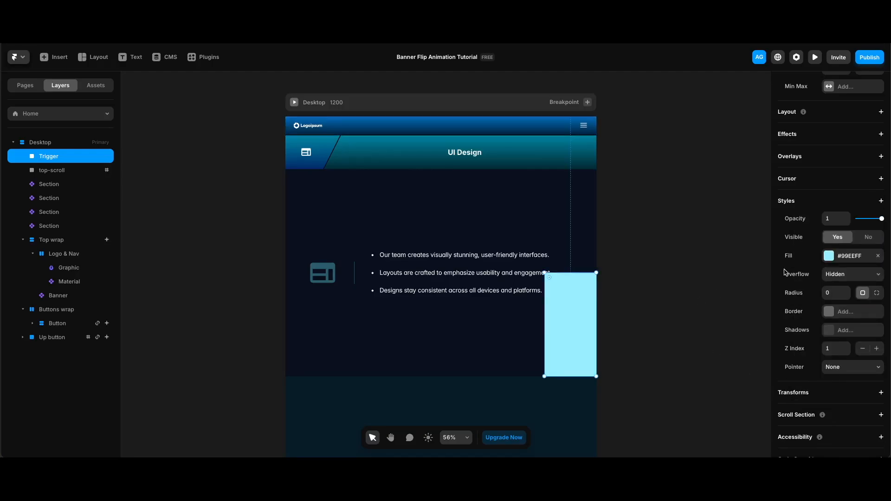
pyautogui.click(878, 256)
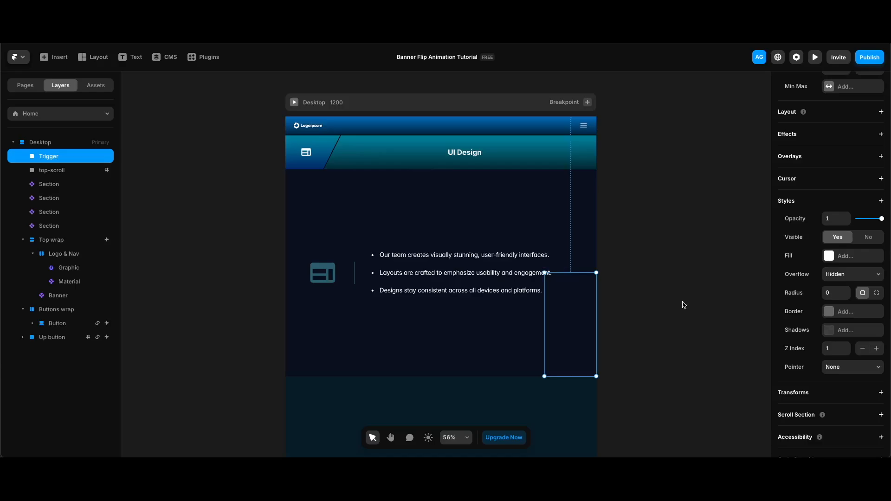
# Make the Trigger frame a scroll section named 1
pyautogui.scroll(-1, 819, 367)
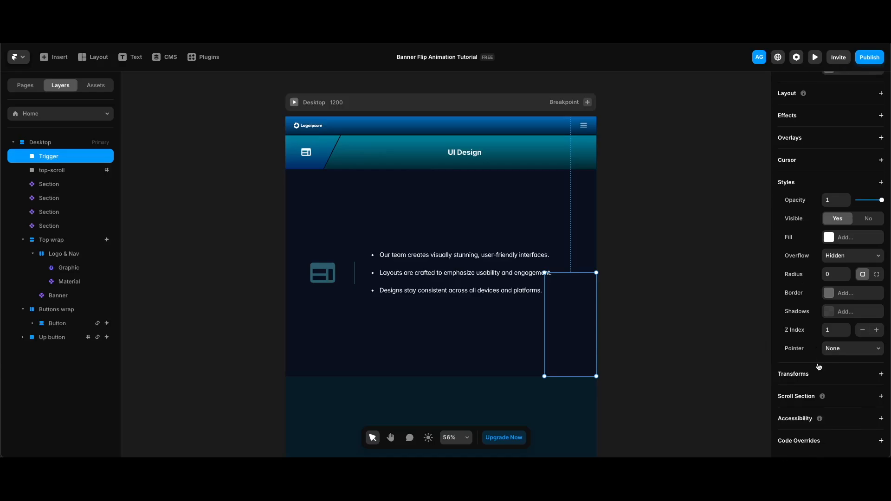
pyautogui.click(849, 397)
pyautogui.click(848, 411)
pyautogui.write('1')
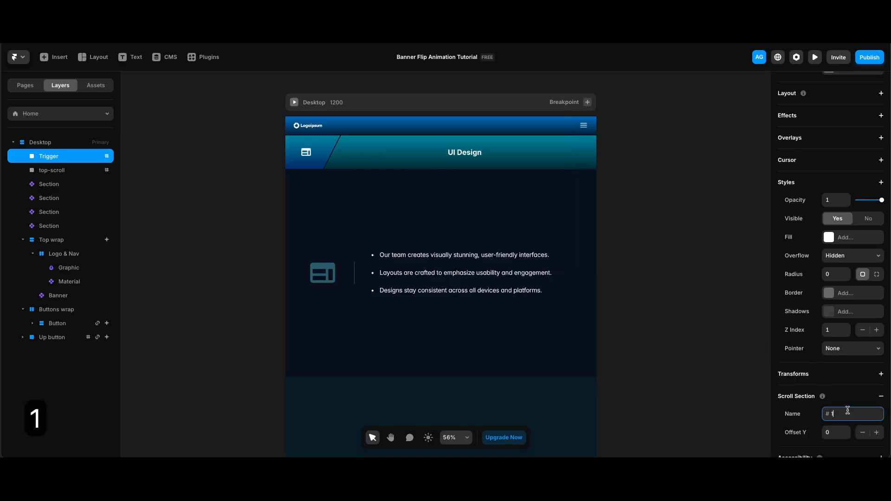
pyautogui.press('Return')
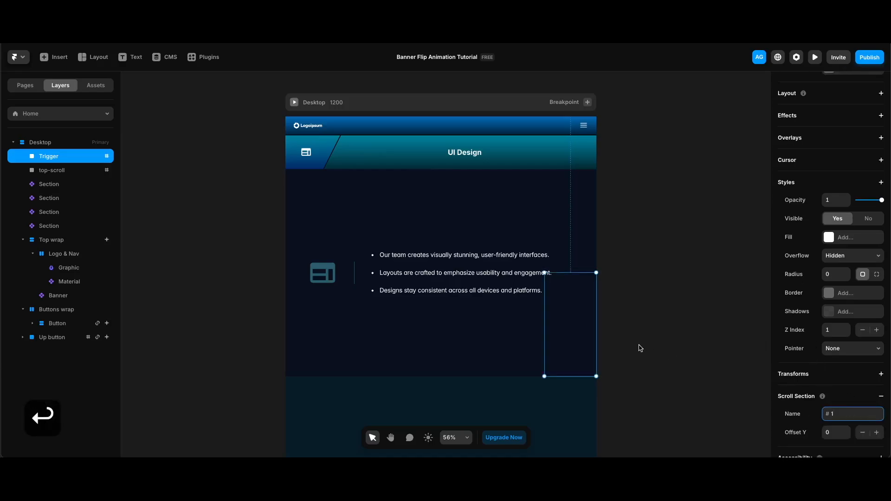
# Duplicate the Trigger frame, move the copy to the second section's lower right corner and name its scroll section 2
pyautogui.scroll(-1, 628, 342)
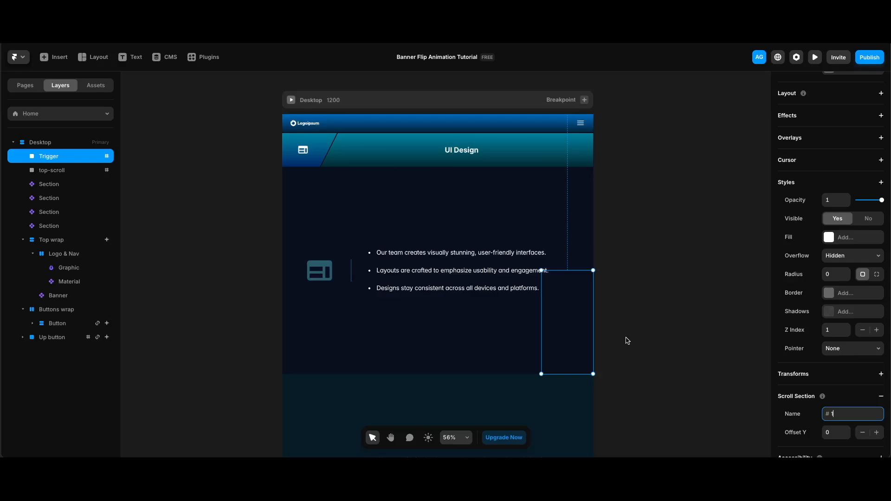
pyautogui.scroll(-4, 628, 341)
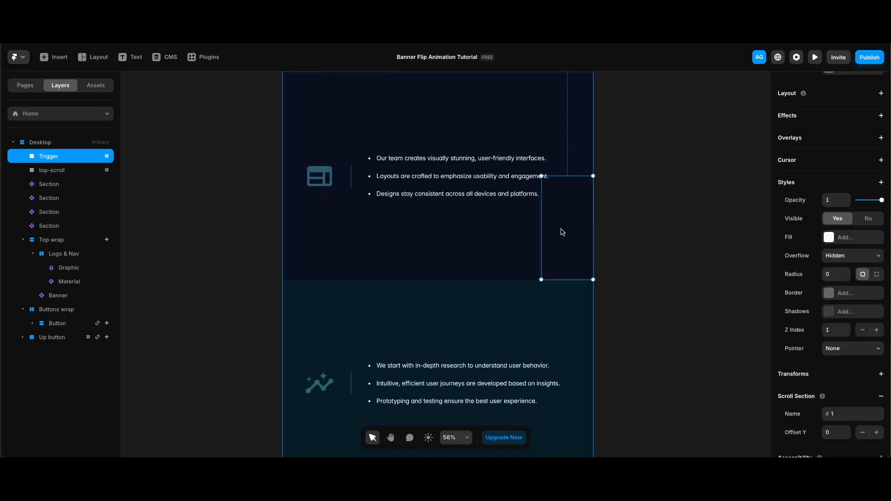
pyautogui.press('super+d')
pyautogui.moveTo(561, 230); pyautogui.dragTo(575, 394)
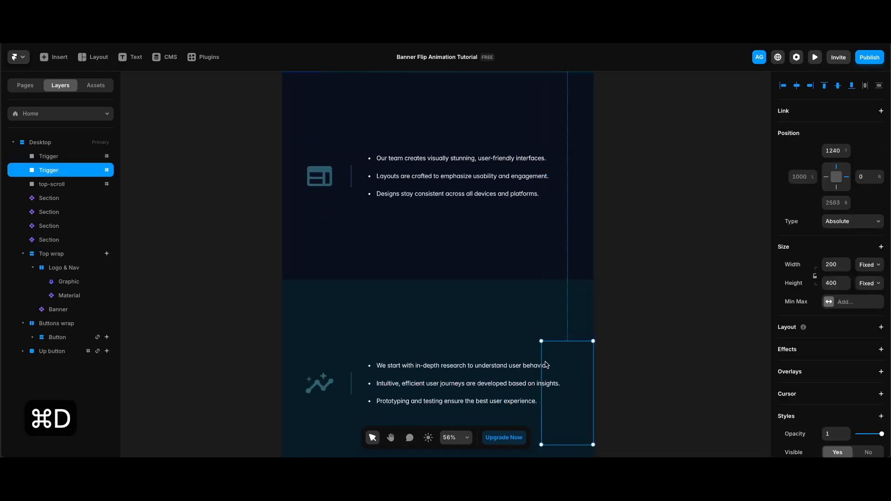
pyautogui.scroll(-5, 545, 362)
pyautogui.scroll(-6, 827, 381)
pyautogui.click(853, 374)
pyautogui.write('2')
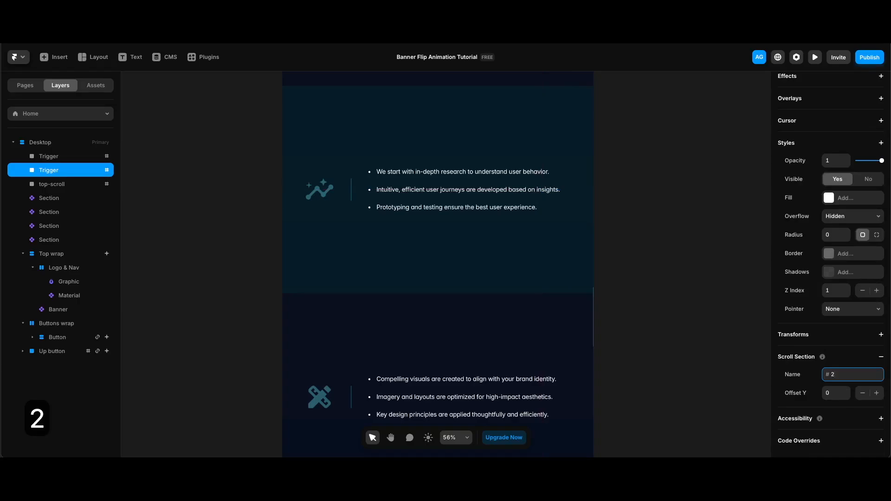
pyautogui.press('Return')
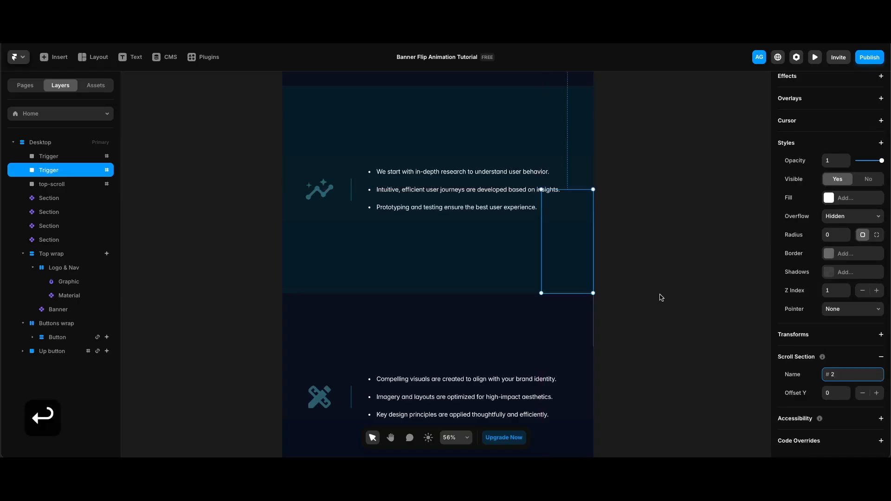
# Duplicate the second Trigger frame for the third section and name the copy's scroll section 3
pyautogui.press('super+d')
pyautogui.scroll(-2, 573, 318)
pyautogui.write('3')
pyautogui.press('Return')
# Duplicate the Trigger frame further down the page for the remaining sections, naming the last copy's scroll section 5
pyautogui.scroll(-5, 587, 186)
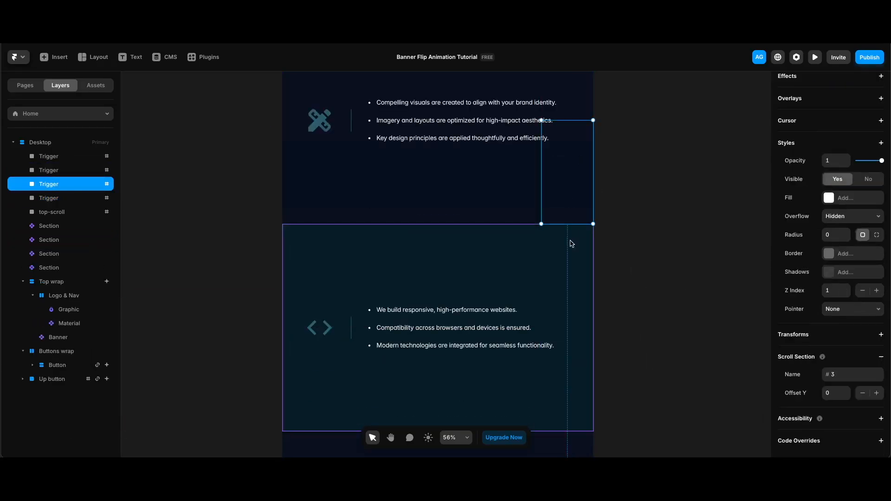
pyautogui.press('super+d')
pyautogui.moveTo(573, 160); pyautogui.dragTo(573, 229)
pyautogui.moveTo(573, 229); pyautogui.dragTo(573, 358)
pyautogui.write('5')
pyautogui.press('Return')
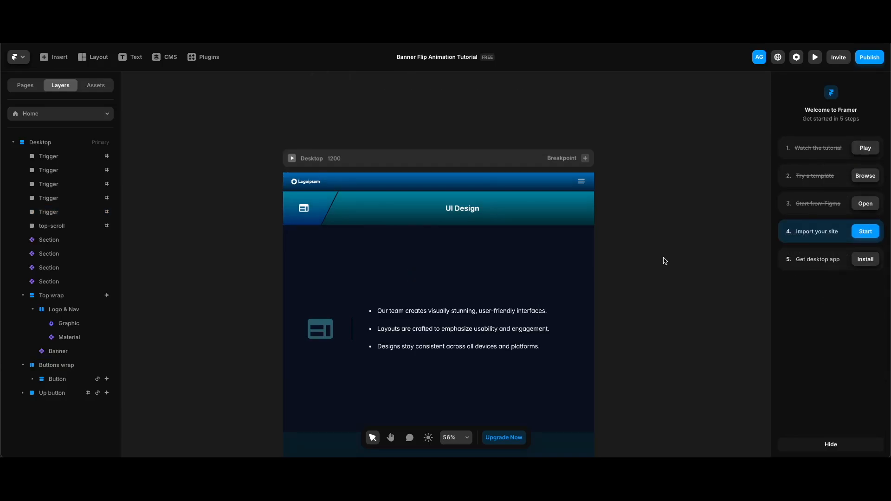
# Add a Scroll Variant effect to the Banner with the Section in View trigger and the viewport set to bottom
pyautogui.click(550, 220)
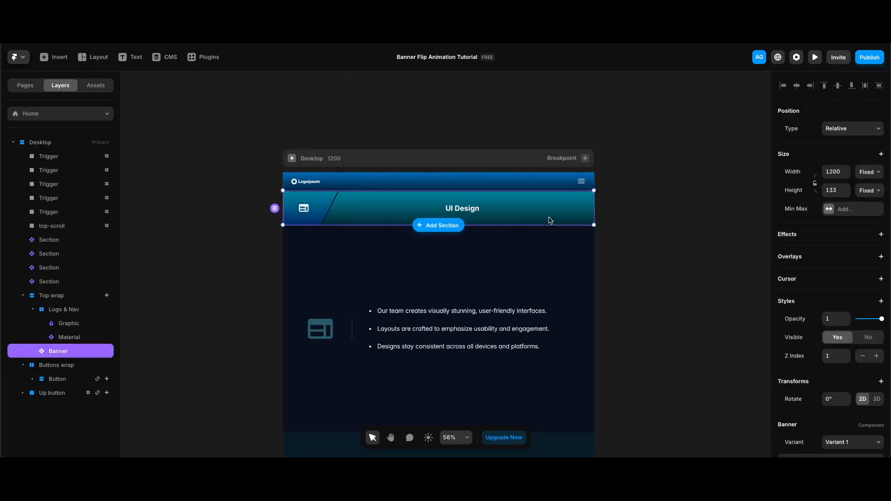
pyautogui.click(856, 235)
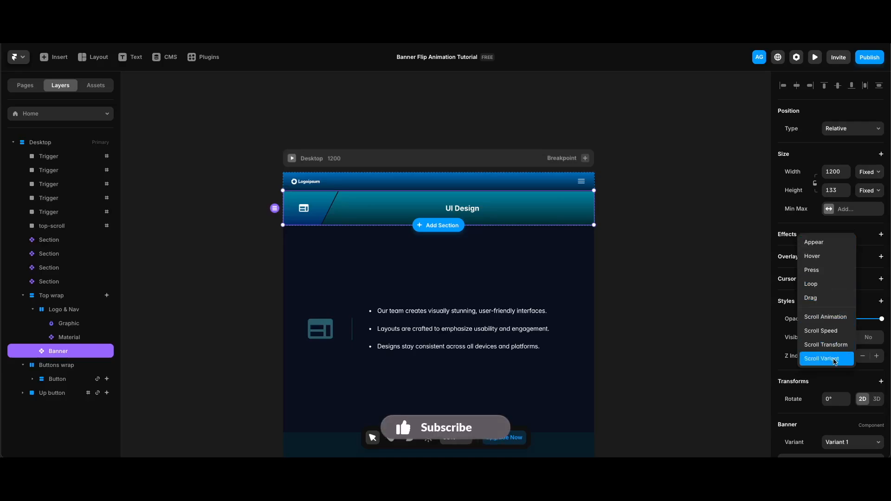
pyautogui.click(835, 360)
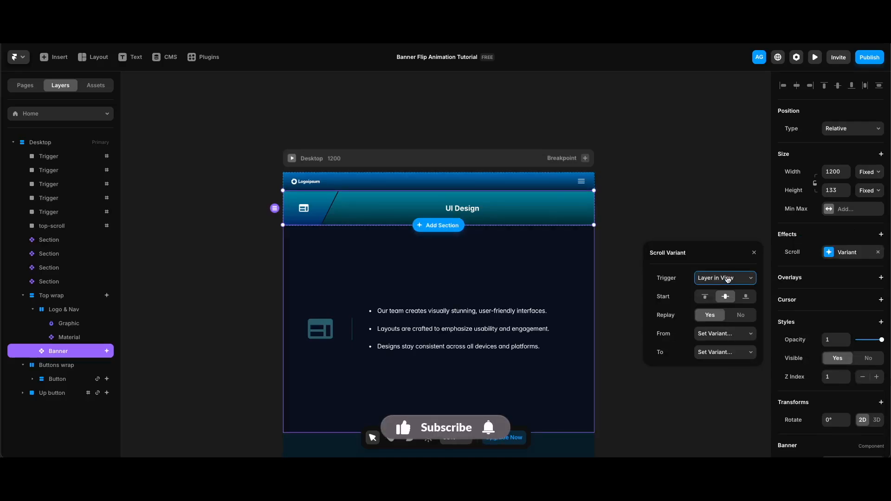
pyautogui.click(729, 277)
pyautogui.click(728, 291)
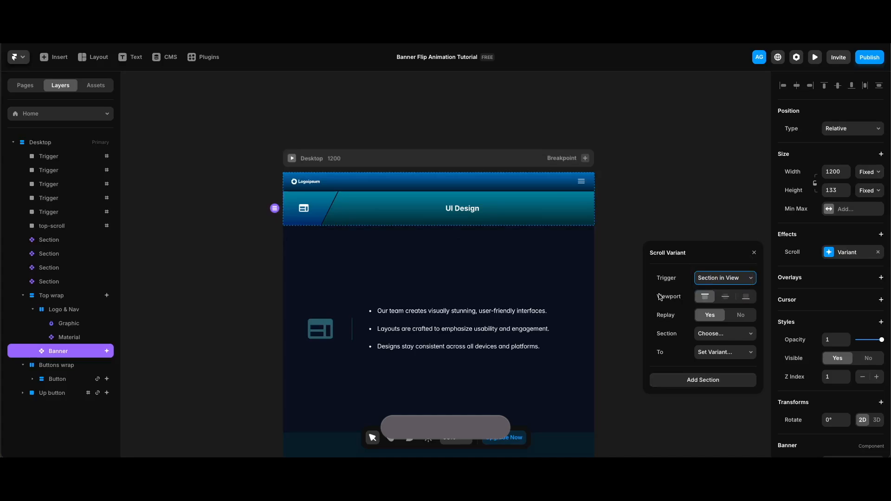
pyautogui.click(746, 296)
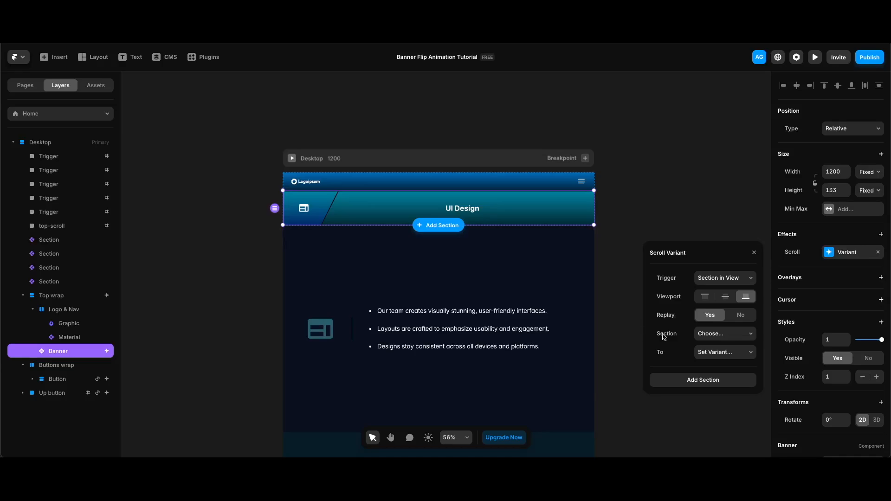
# Make the Banner's scroll effect switch to Variant 2 at section #2
pyautogui.click(723, 339)
pyautogui.click(722, 355)
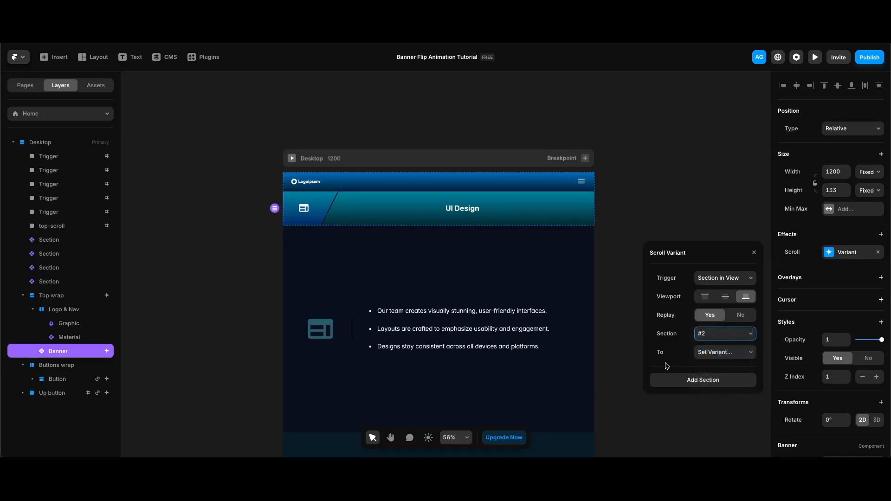
pyautogui.click(723, 354)
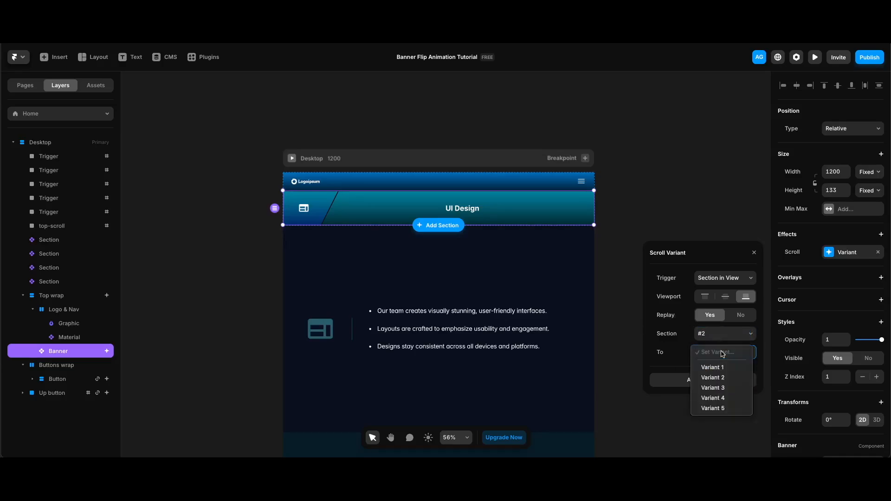
pyautogui.click(723, 378)
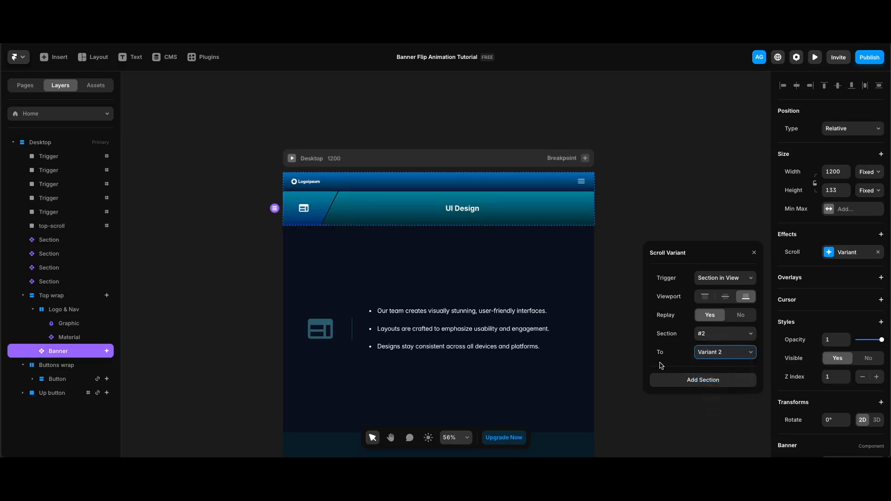
# Add section #3 to the Banner's scroll effect and map it to Variant 3
pyautogui.click(716, 380)
pyautogui.click(722, 380)
pyautogui.click(722, 408)
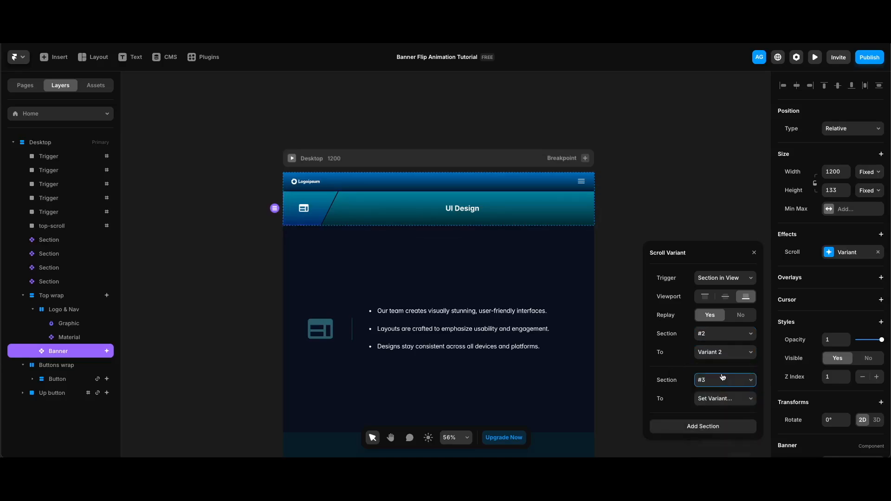
pyautogui.click(727, 399)
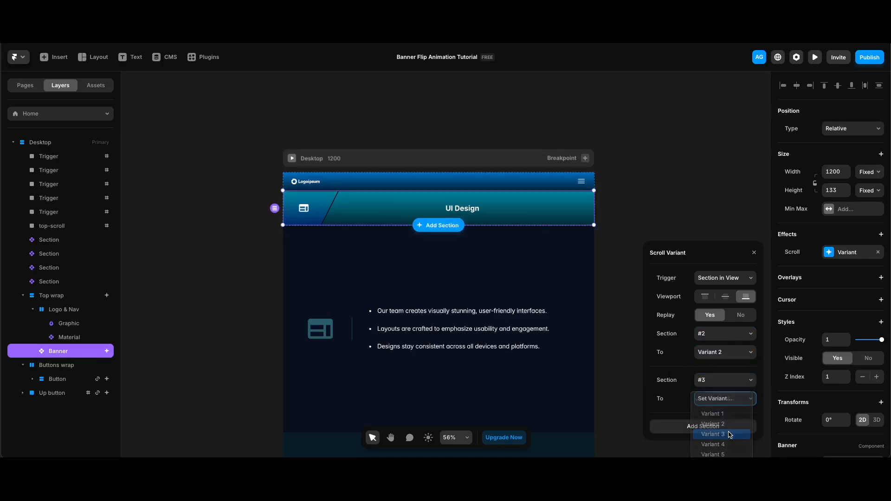
pyautogui.click(730, 436)
# Add the remaining trigger sections to the Banner's scroll effect and map them to Variant 4 and Variant 5
pyautogui.click(712, 428)
pyautogui.click(723, 392)
pyautogui.click(722, 438)
pyautogui.click(724, 410)
pyautogui.click(724, 454)
pyautogui.click(715, 438)
pyautogui.click(517, 119)
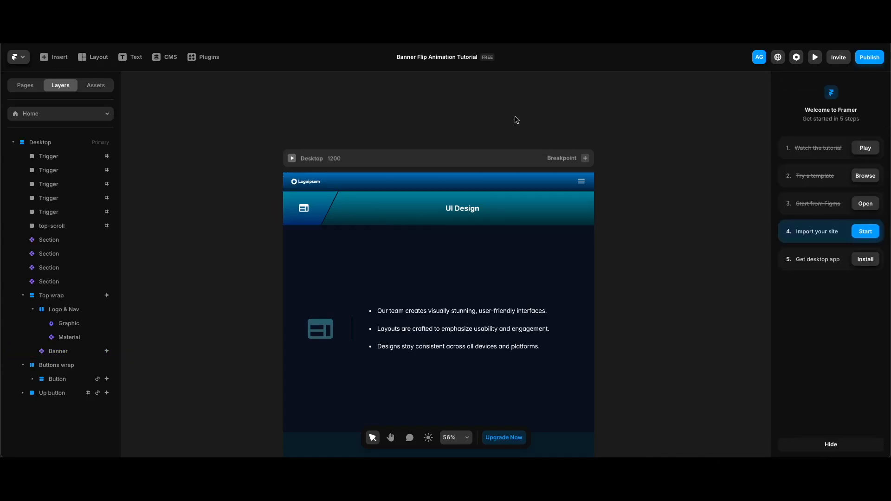
# Preview the page and scroll through its sections to check that the banner flips at each trigger
pyautogui.press('super+p')
pyautogui.scroll(-10, 668, 347)
pyautogui.scroll(-8, 670, 347)
pyautogui.scroll(-10, 670, 347)
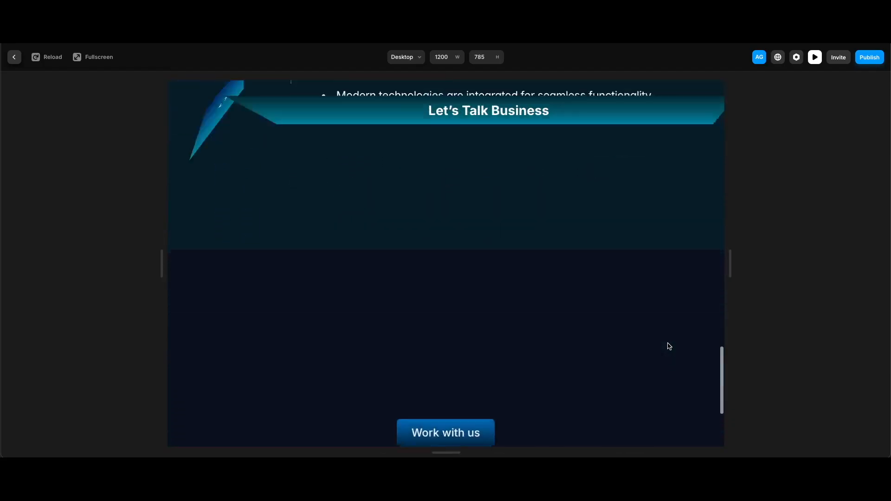
pyautogui.scroll(10, 670, 347)
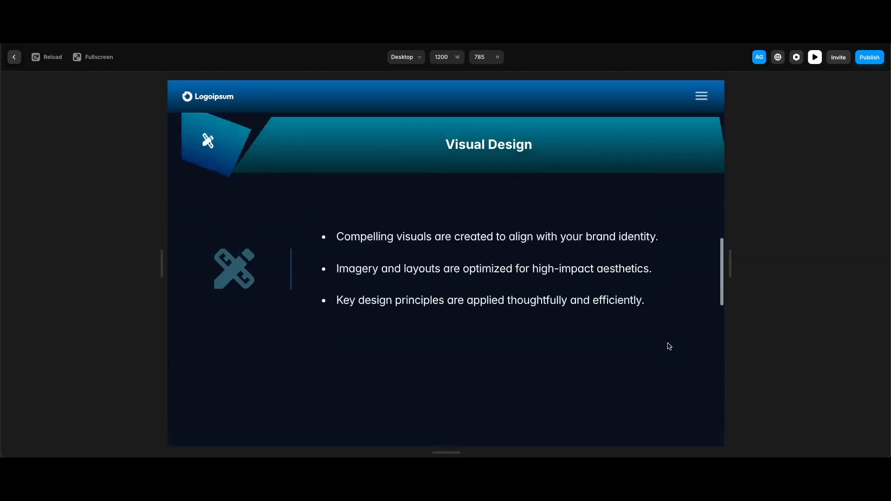
pyautogui.press('Escape')
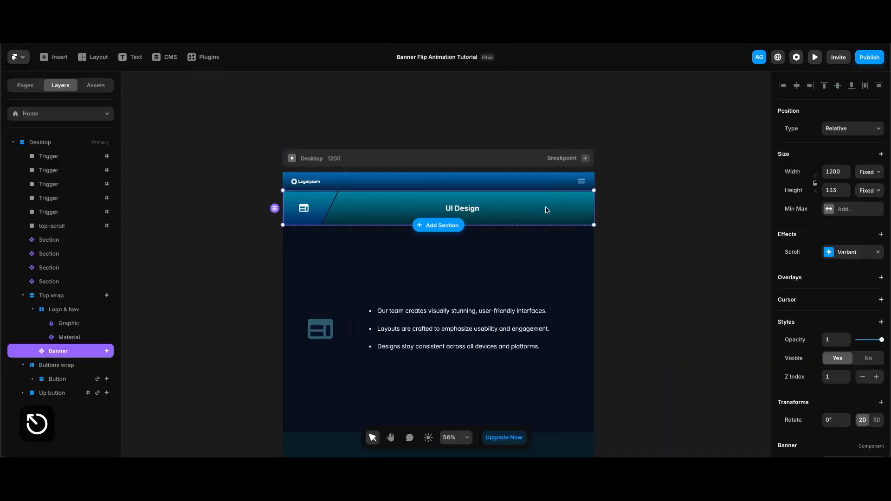
# Open the Banner component and set the spring transition time of its primary variant to 2 s
pyautogui.doubleClick(547, 210)
pyautogui.click(844, 381)
pyautogui.click(714, 387)
pyautogui.write('2')
pyautogui.press('Return')
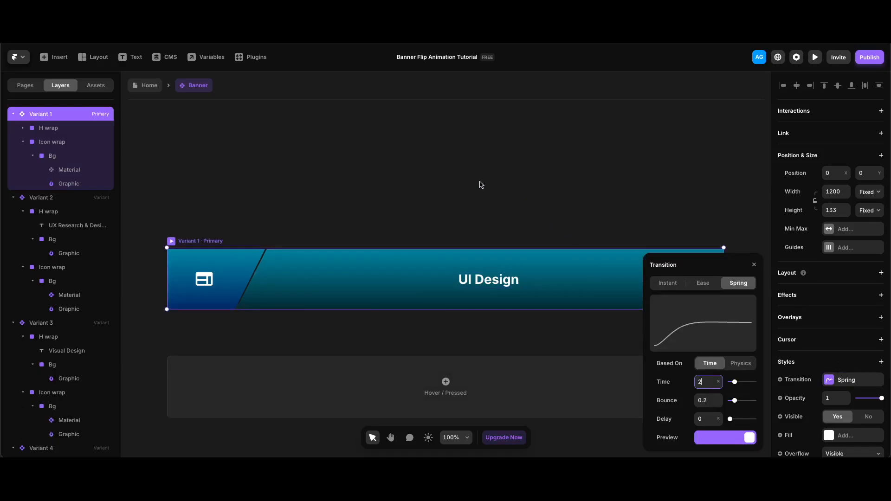
pyautogui.press('Escape')
# Preview the page again and scroll down and back up to examine the banner flip with its new transition time
pyautogui.press('super+p')
pyautogui.scroll(-5, 539, 321)
pyautogui.scroll(-5, 540, 321)
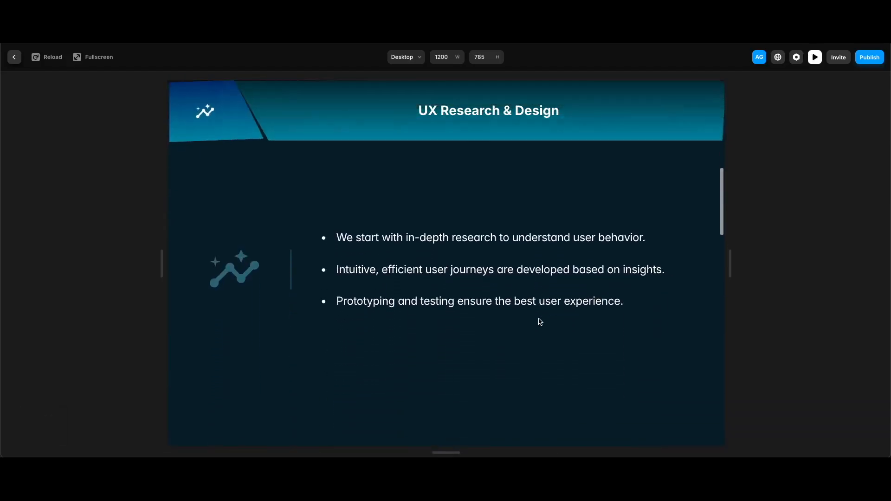
pyautogui.scroll(-3, 540, 321)
pyautogui.scroll(-6, 540, 322)
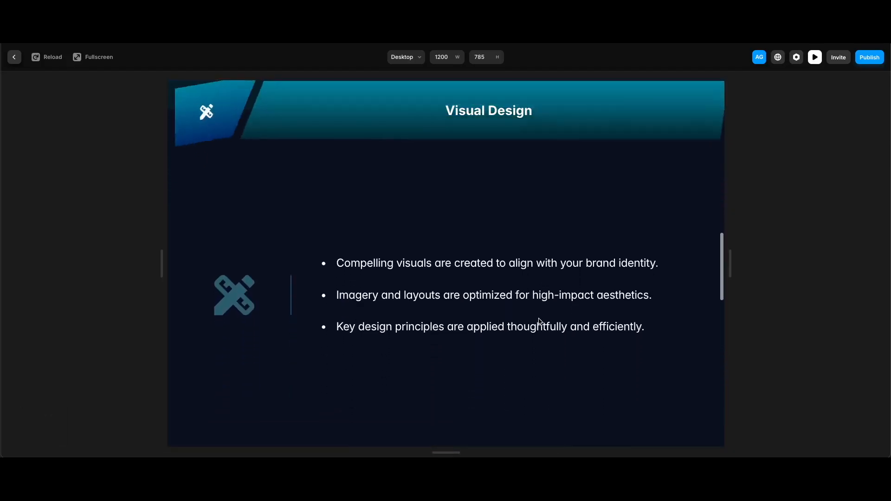
pyautogui.scroll(-4, 540, 321)
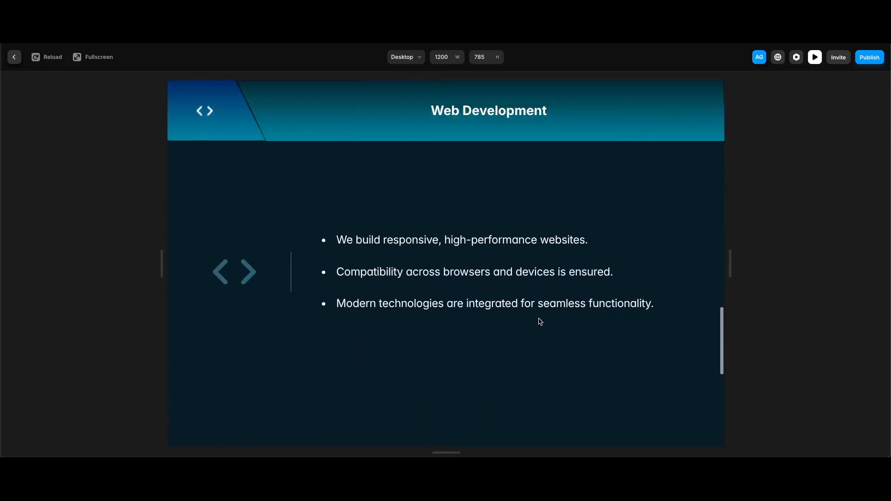
pyautogui.scroll(8, 540, 322)
pyautogui.scroll(-8, 540, 321)
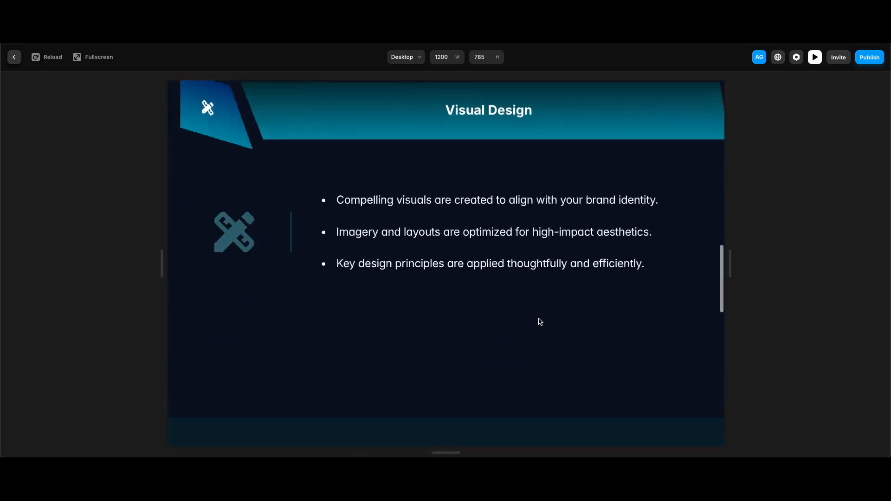
pyautogui.scroll(-5, 540, 321)
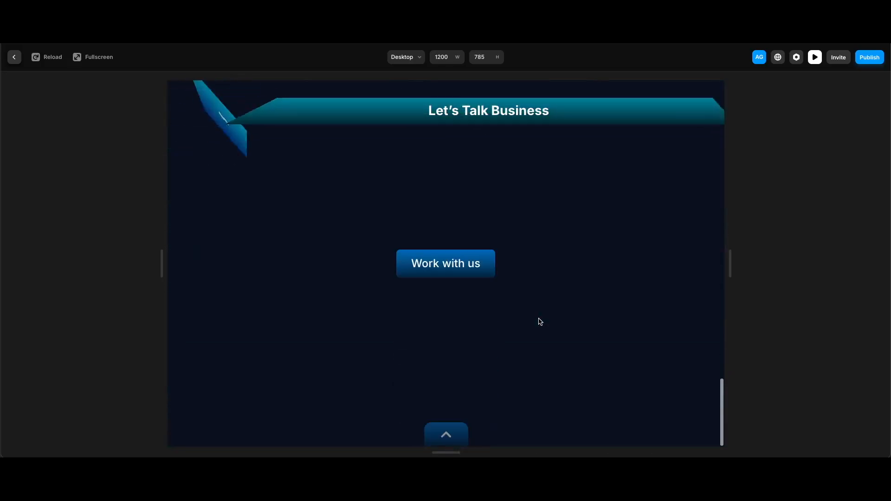
pyautogui.scroll(6, 540, 321)
pyautogui.scroll(10, 540, 321)
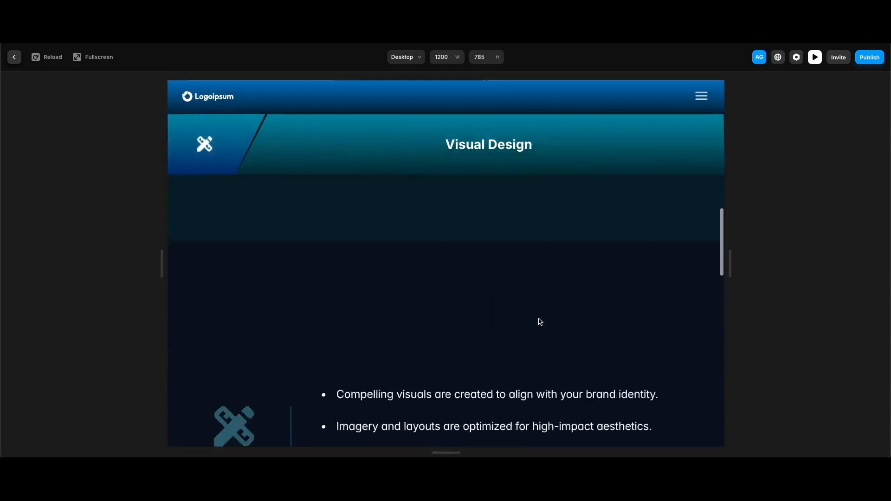
pyautogui.press('Escape')
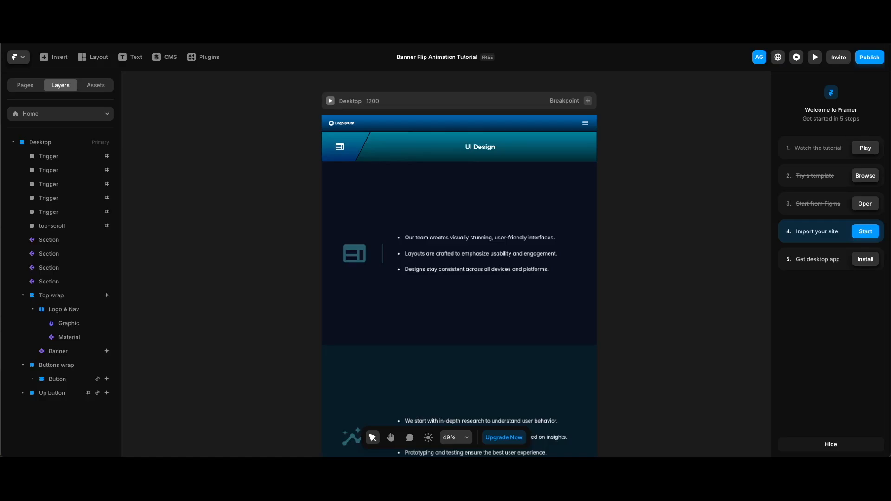
# Select the four Section layers together with Buttons wrap and add a Perspective transform to them
pyautogui.click(52, 241)
pyautogui.keyDown('shift'); pyautogui.click(52, 254); pyautogui.keyUp('shift')
pyautogui.keyDown('shift'); pyautogui.click(54, 268); pyautogui.keyUp('shift')
pyautogui.keyDown('shift'); pyautogui.click(55, 281); pyautogui.keyUp('shift')
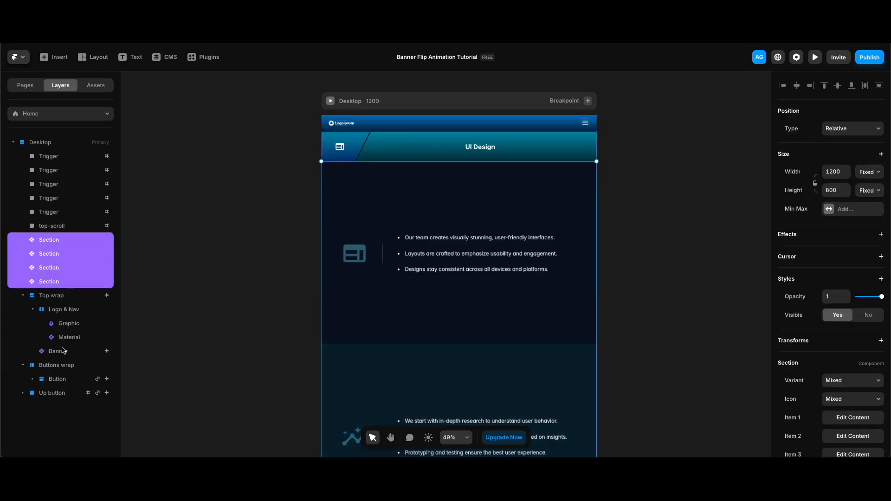
pyautogui.keyDown('shift'); pyautogui.click(64, 368); pyautogui.keyUp('shift')
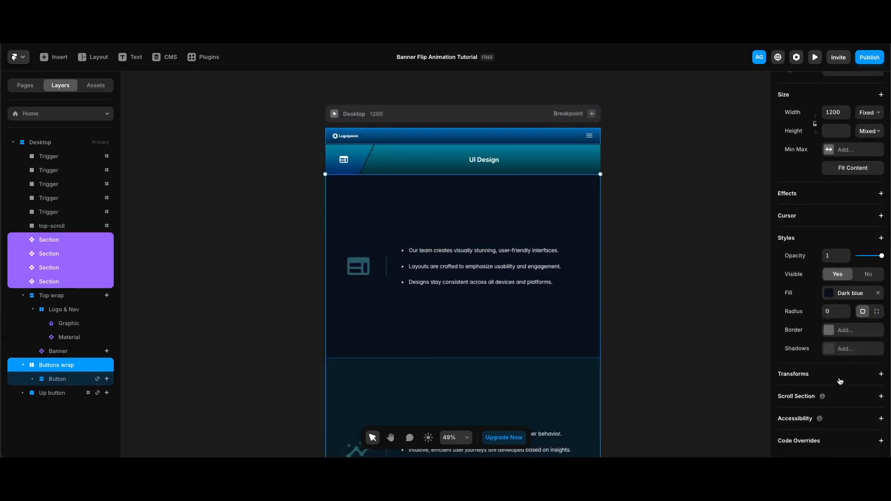
pyautogui.click(841, 377)
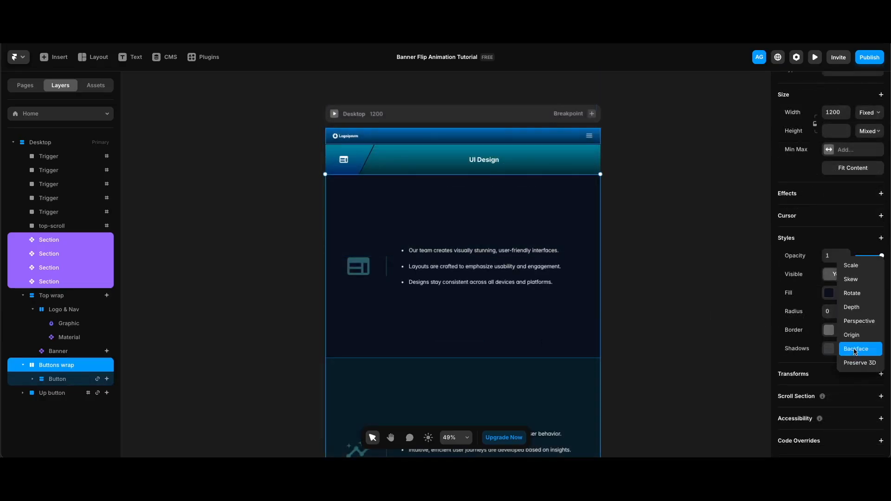
pyautogui.click(858, 320)
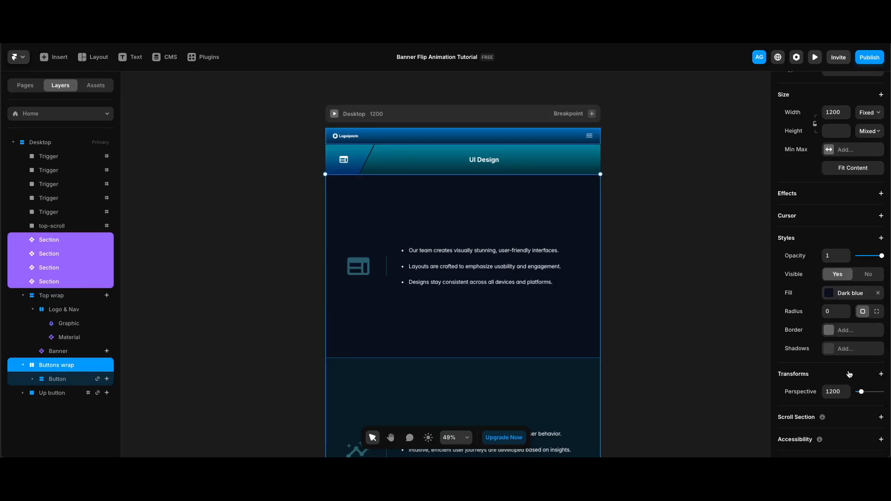
# Add an Origin transform to the selected Sections and Buttons wrap with its Y origin set to 0%
pyautogui.click(881, 374)
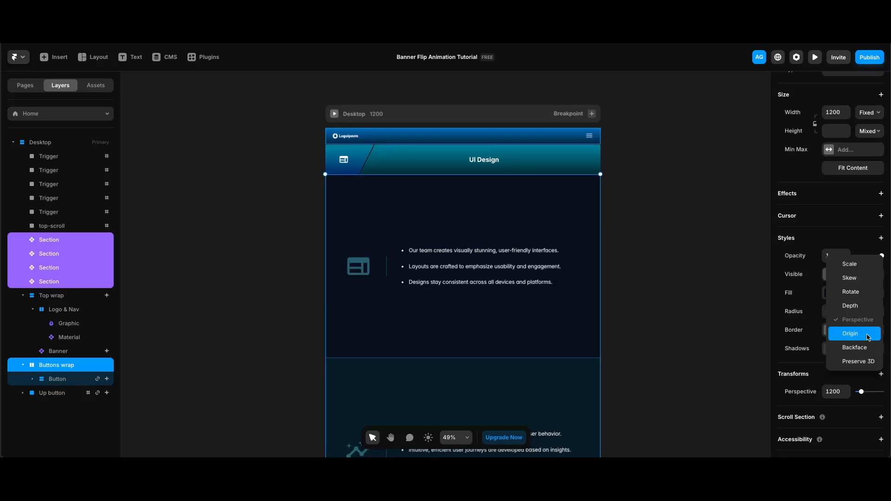
pyautogui.click(867, 336)
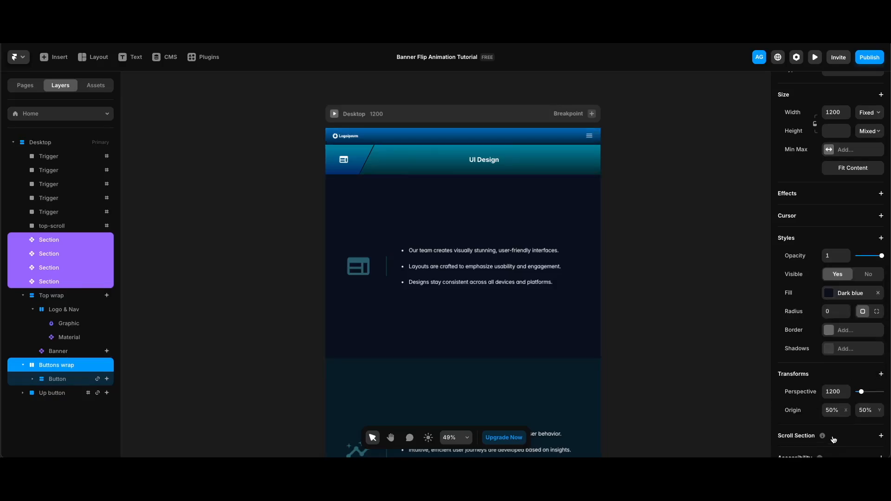
pyautogui.click(874, 410)
pyautogui.write('0')
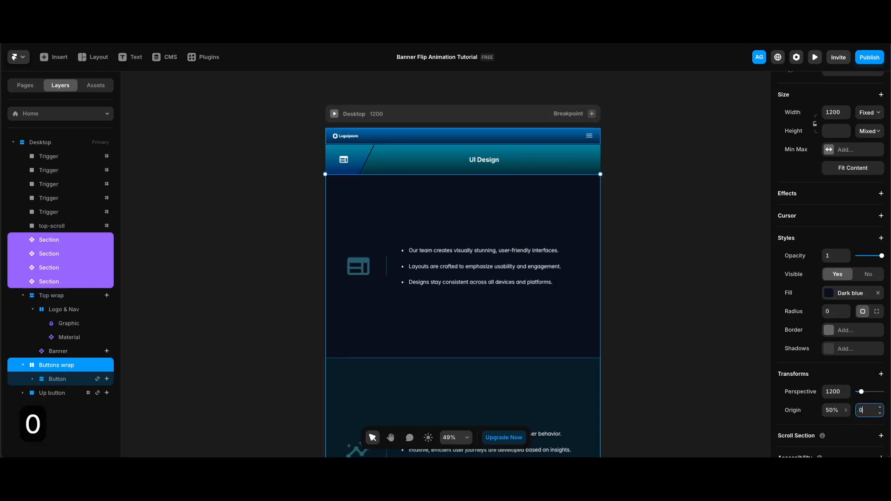
pyautogui.press('Return')
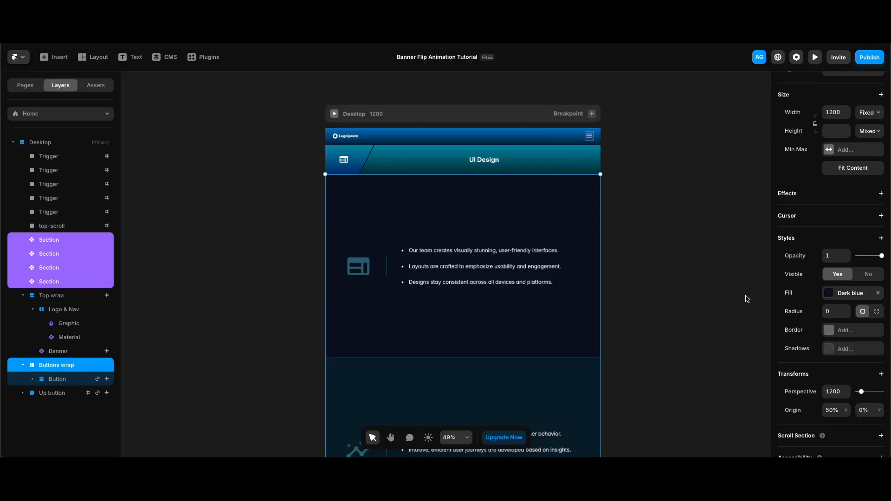
# Add a Scroll Transform effect to the selected layers, triggered by Section in View with section #1
pyautogui.click(882, 201)
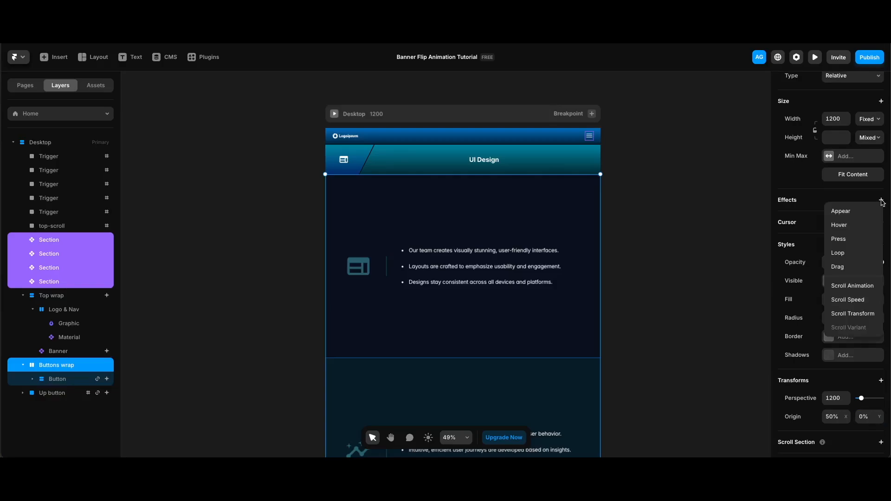
pyautogui.click(857, 314)
pyautogui.click(729, 244)
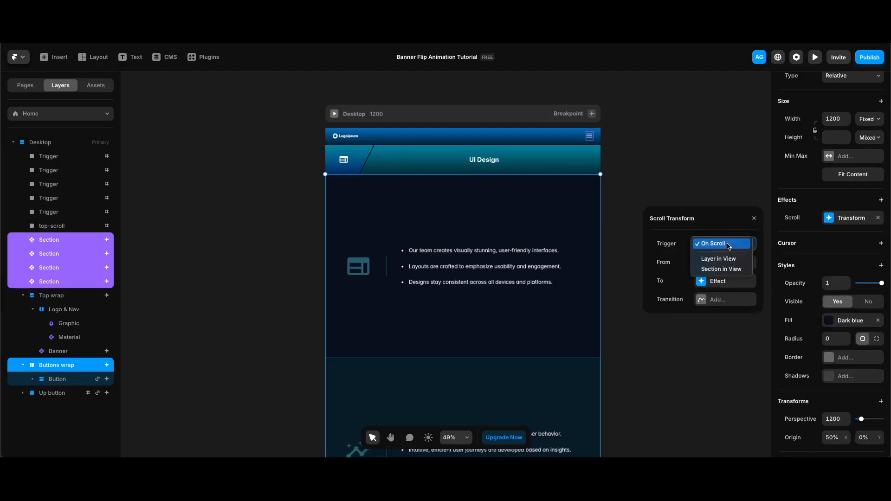
pyautogui.click(728, 270)
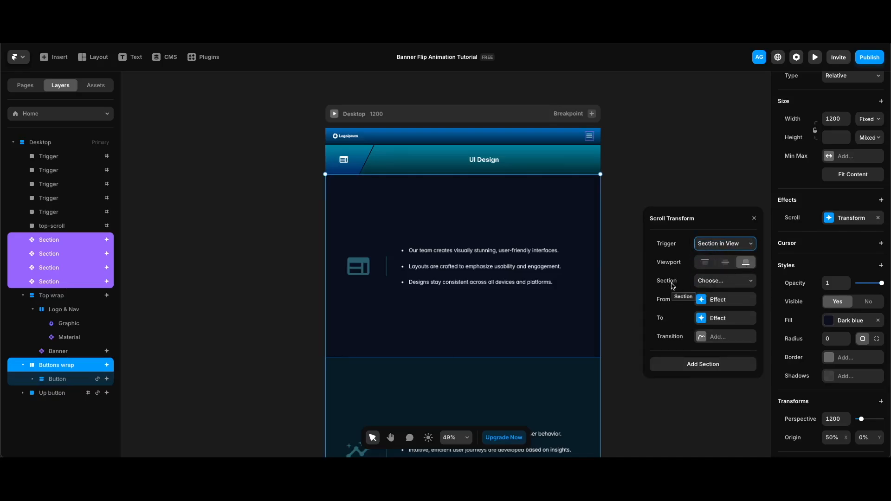
pyautogui.click(725, 281)
pyautogui.click(706, 289)
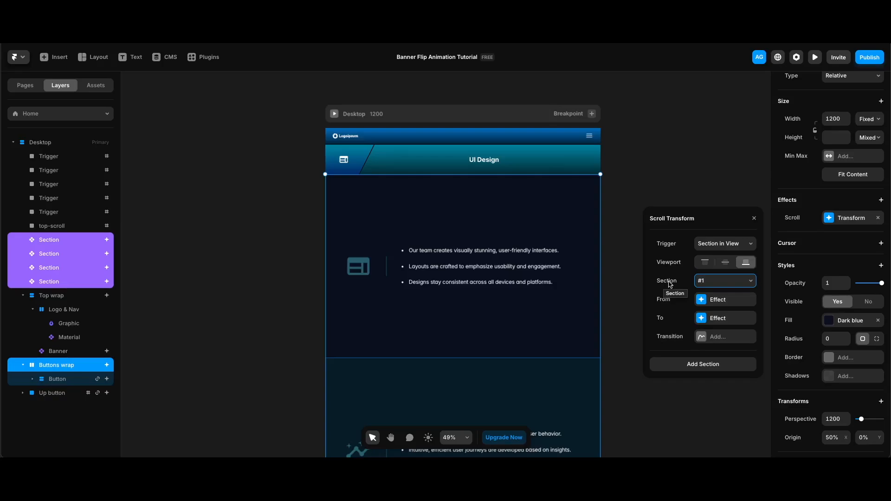
# Set the Scroll Transform's From effect to opacity 0.8, scale 0.8 and 3D X rotation -20, and check the To effect
pyautogui.click(728, 302)
pyautogui.click(709, 246)
pyautogui.write('.8')
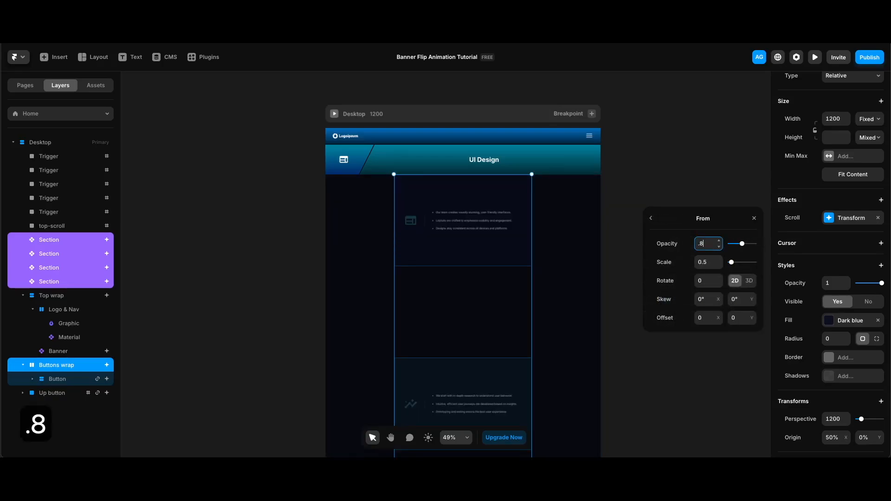
pyautogui.click(709, 257)
pyautogui.write('.8')
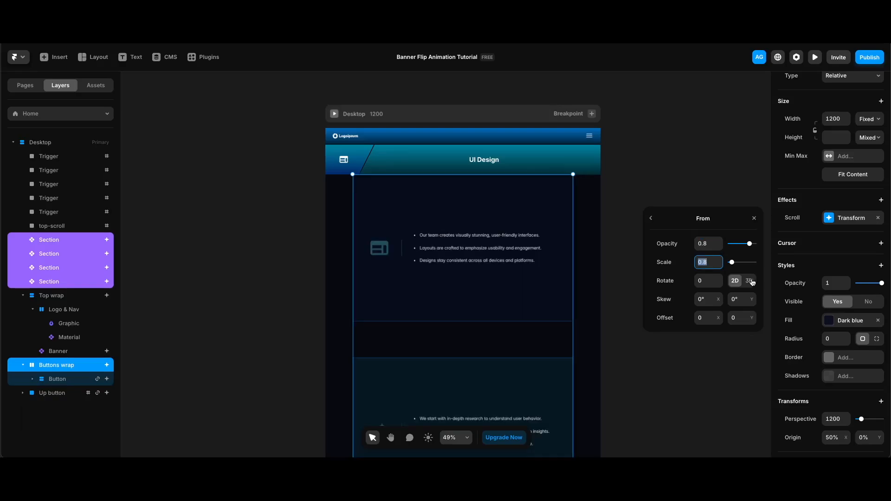
pyautogui.click(750, 281)
pyautogui.click(700, 299)
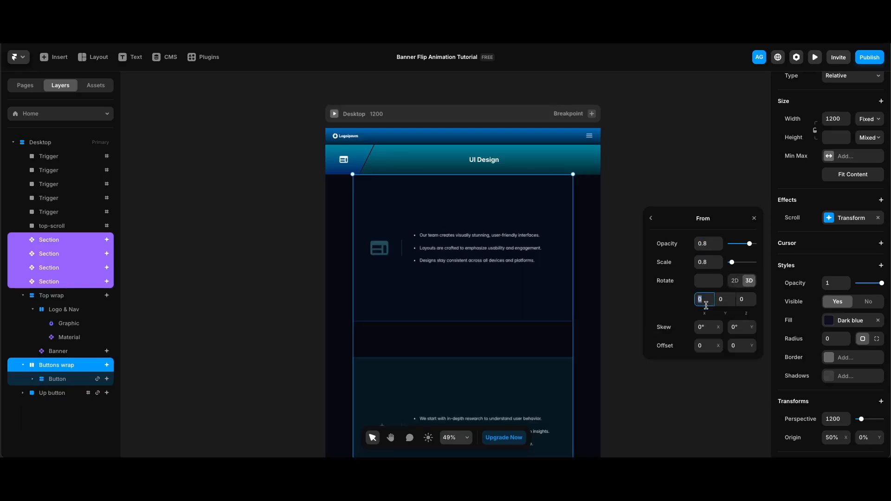
pyautogui.write('-20')
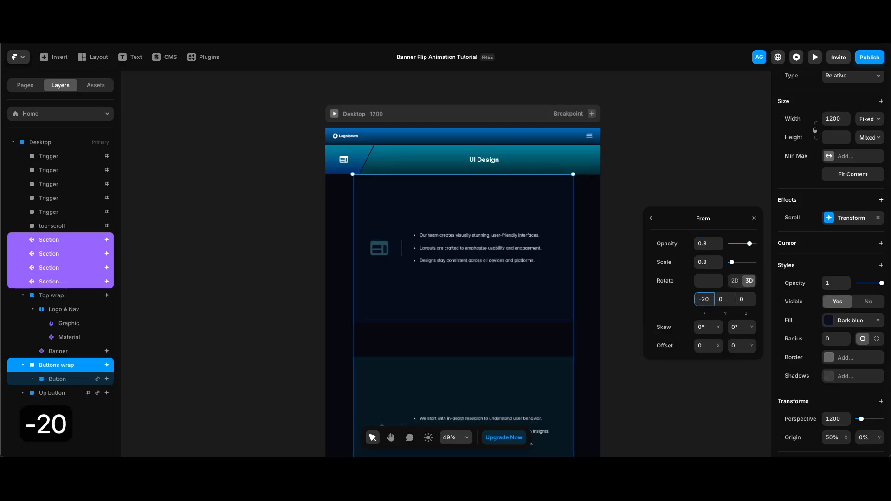
pyautogui.click(651, 218)
pyautogui.click(710, 319)
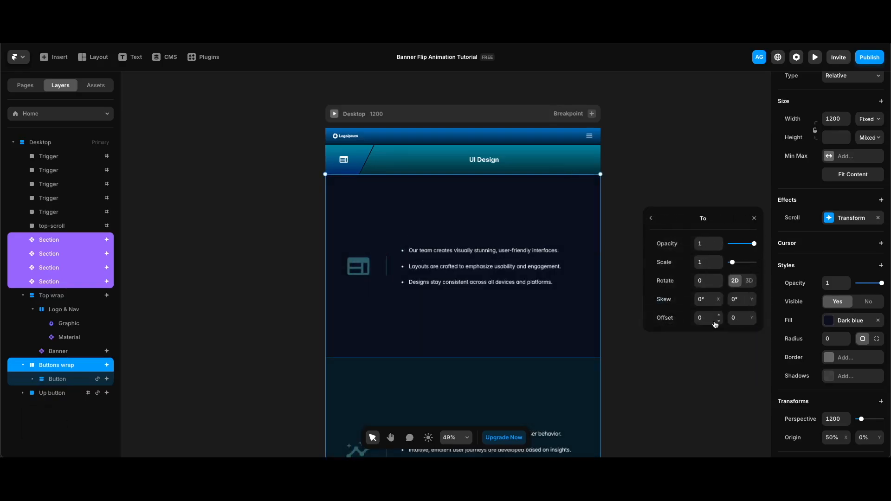
pyautogui.click(651, 219)
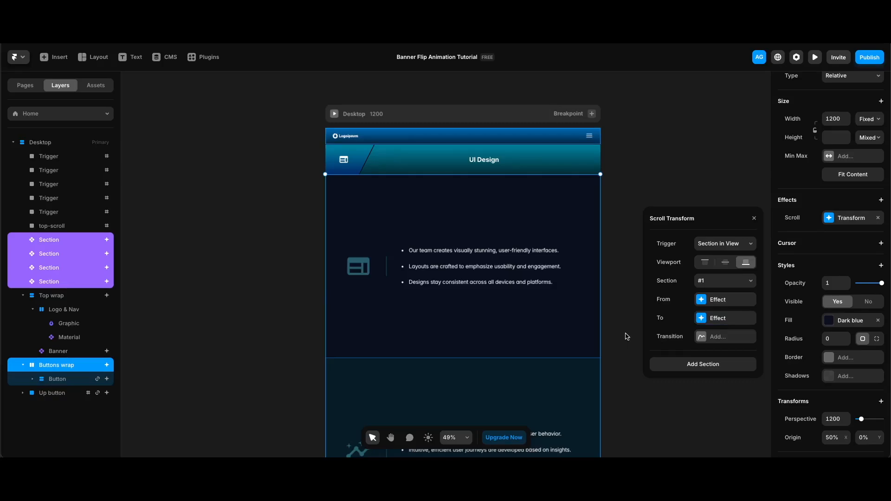
# Change the Scroll Transform's trigger section to #2 for the second Section and #3 for the third Section
pyautogui.click(581, 375)
pyautogui.click(845, 150)
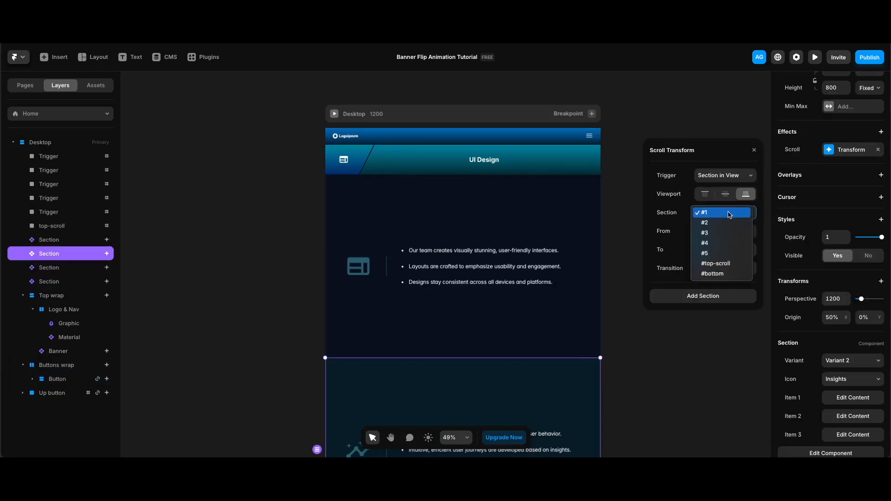
pyautogui.scroll(-5, 575, 367)
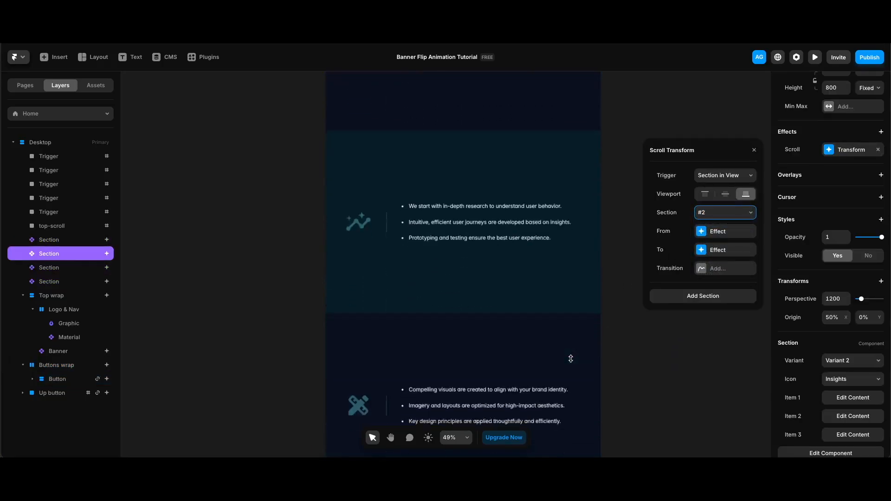
pyautogui.click(564, 335)
pyautogui.click(719, 214)
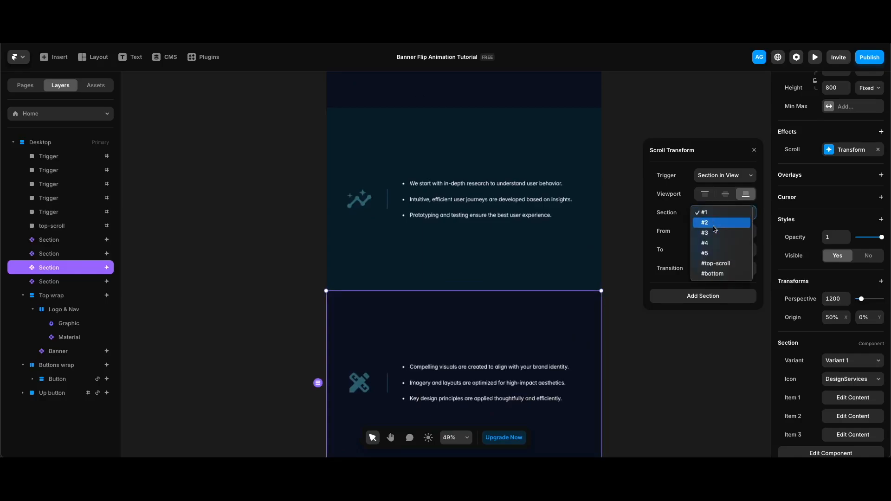
pyautogui.click(719, 237)
# Change the Scroll Transform's trigger section to #4 for the fourth Section and #5 for the Buttons wrap
pyautogui.scroll(-6, 561, 333)
pyautogui.click(559, 333)
pyautogui.click(720, 213)
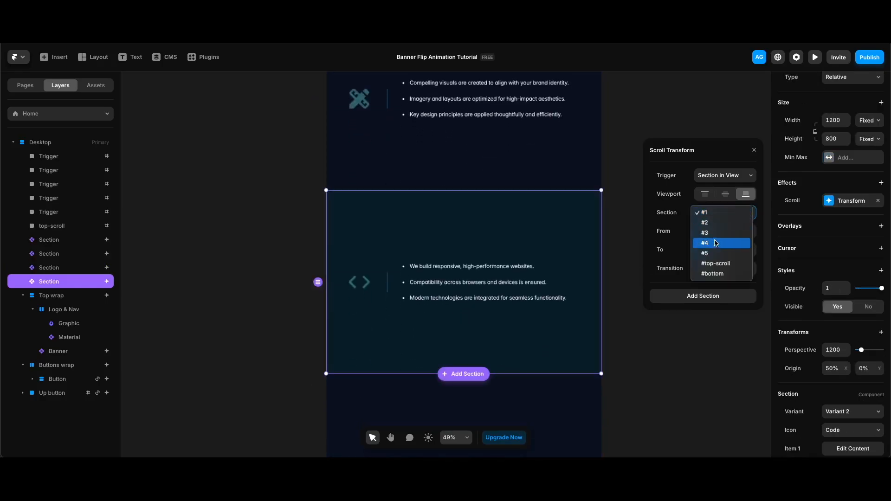
pyautogui.click(719, 243)
pyautogui.scroll(-4, 569, 226)
pyautogui.click(570, 226)
pyautogui.click(719, 213)
pyautogui.click(641, 343)
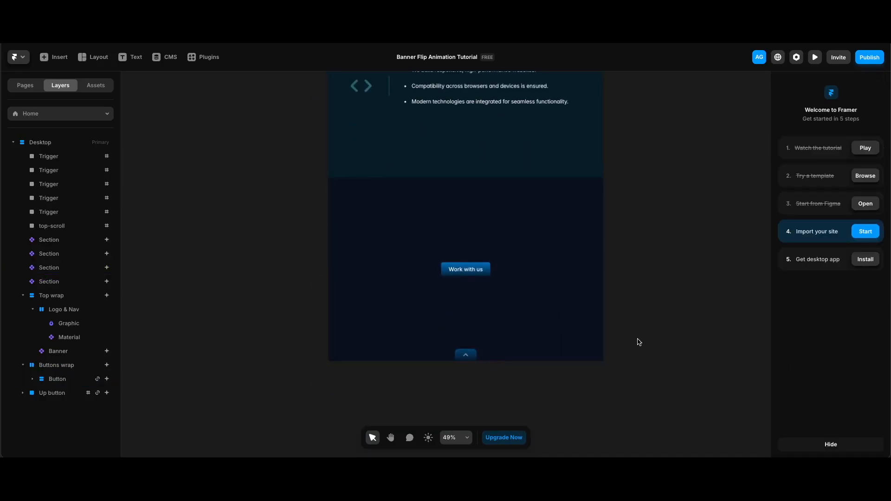
# Preview the page and scroll down through its sections to check their 3D scroll transforms alongside the banner flip
pyautogui.press('super+p')
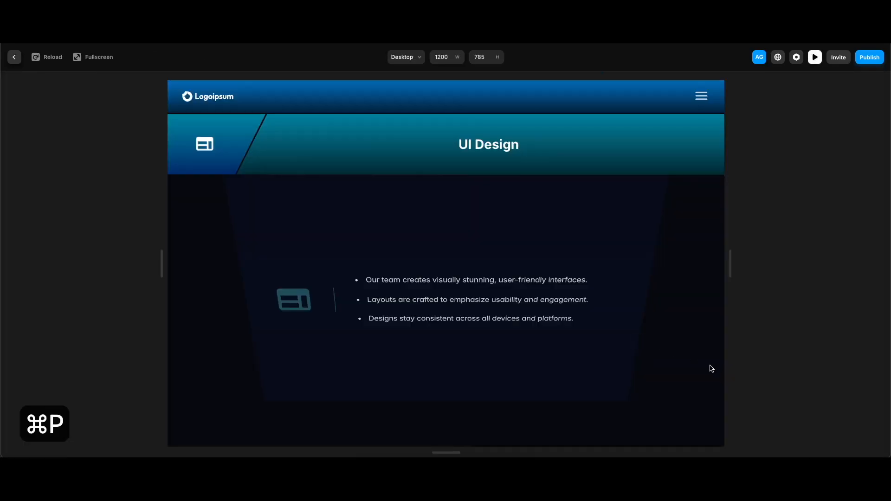
pyautogui.scroll(-5, 703, 369)
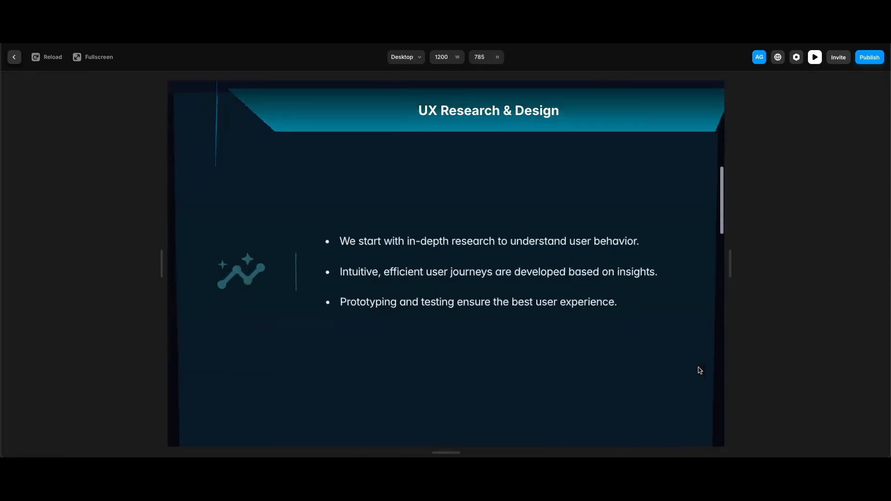
pyautogui.scroll(-5, 700, 370)
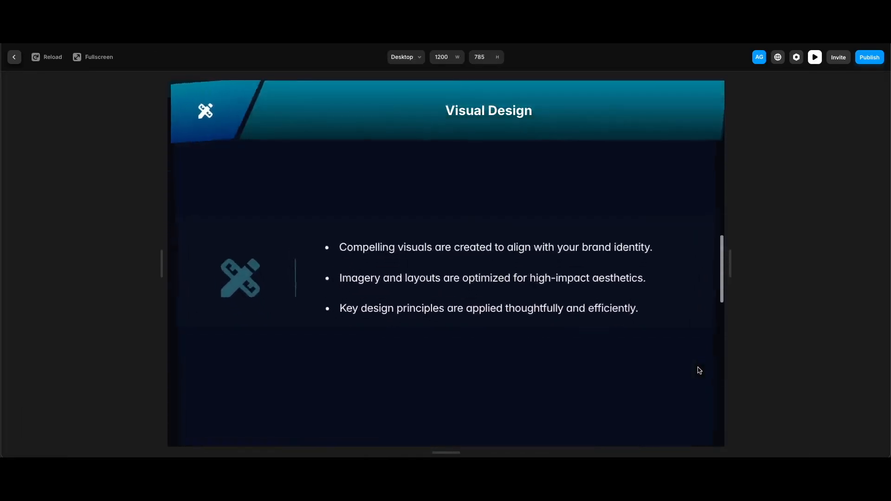
pyautogui.scroll(-5, 700, 370)
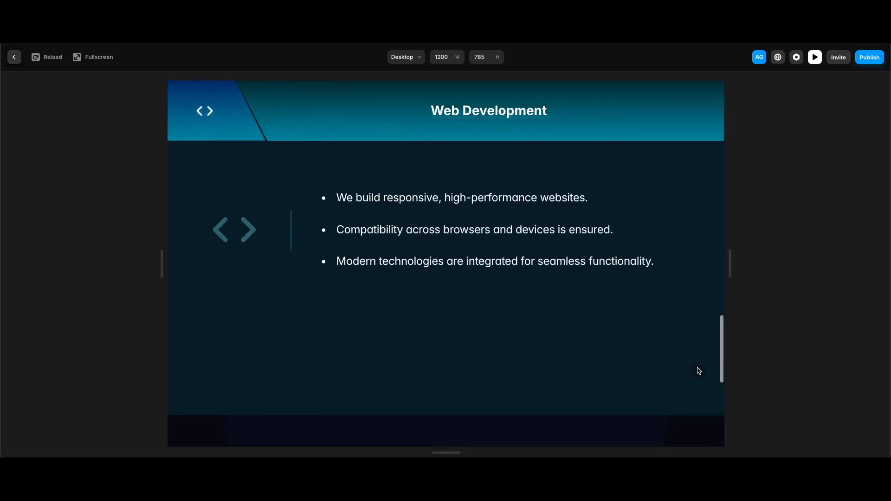